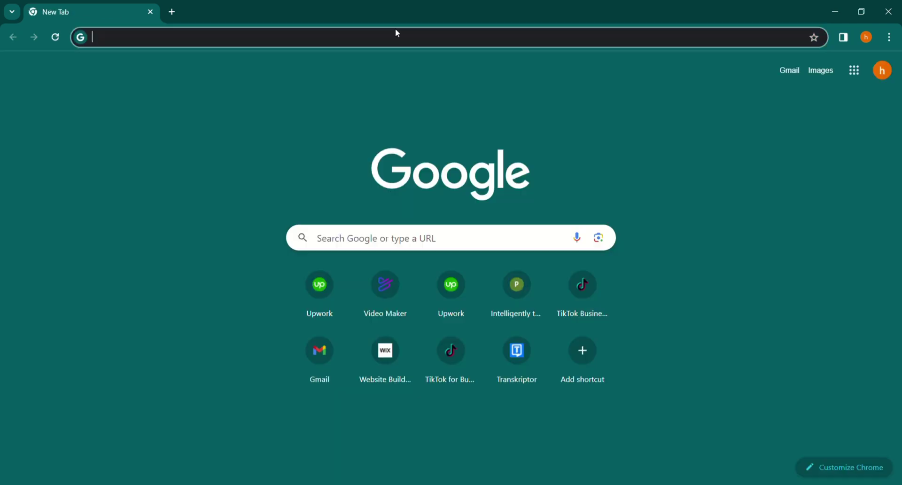
Go to squarespace.com and open its website templates
text(squa)
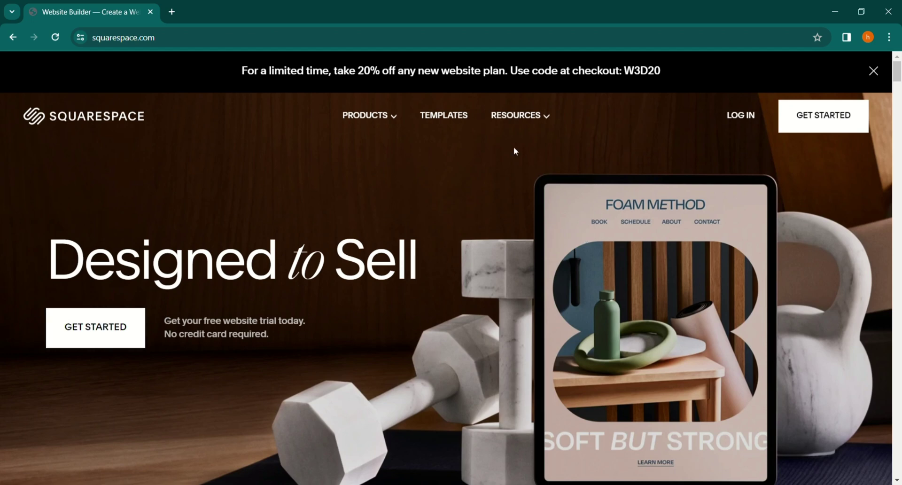
click(442, 120)
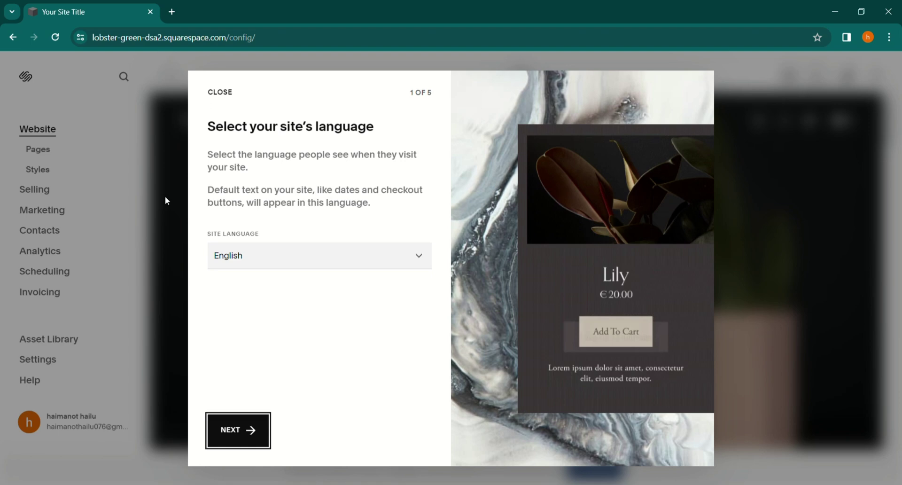
Complete the five-part site setup guide with English as the site language and the site title left blank
click(244, 434)
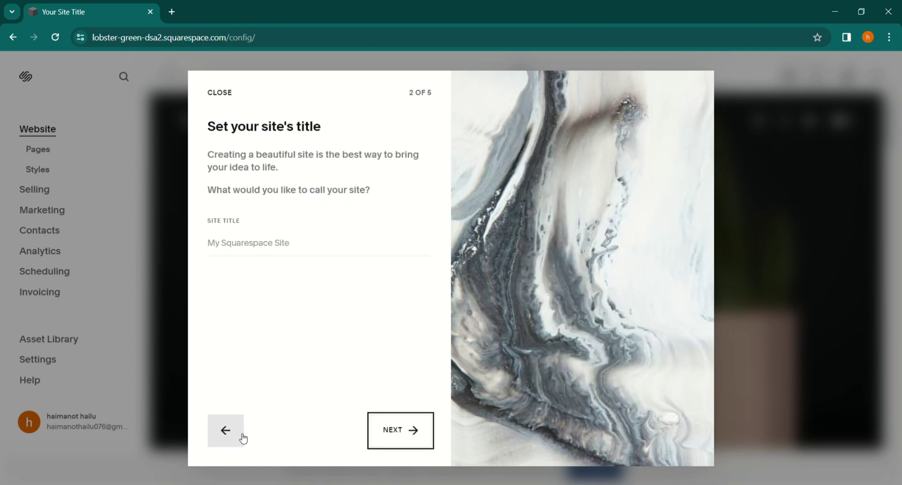
click(400, 431)
click(400, 432)
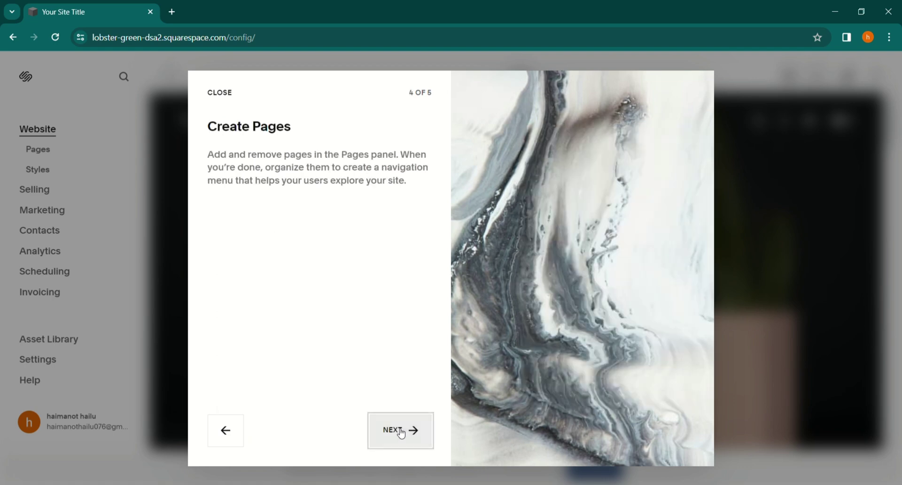
click(400, 431)
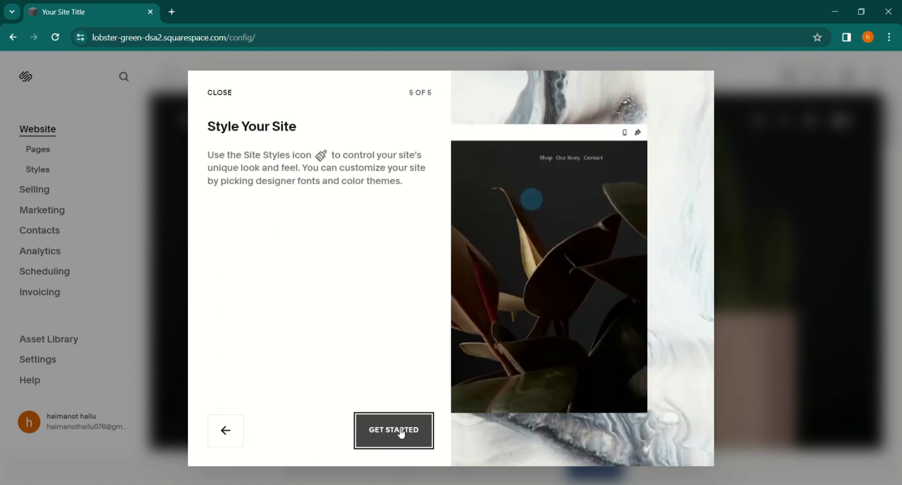
click(399, 430)
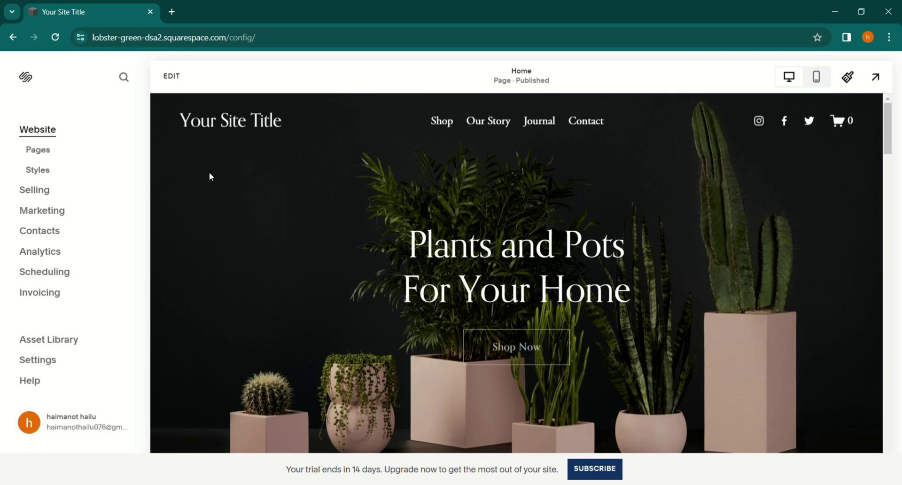
Open the Home page in edit mode, look through its sections, and exit without saving
click(171, 76)
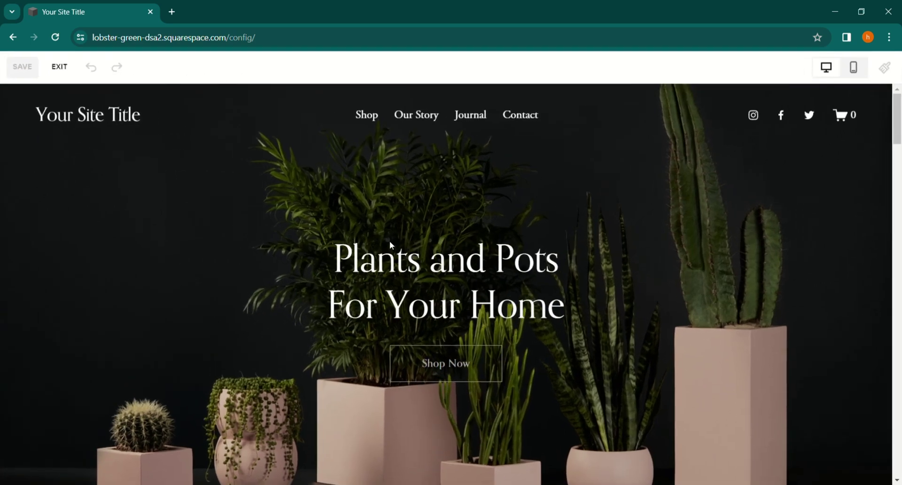
scroll(407, 378, down, 10)
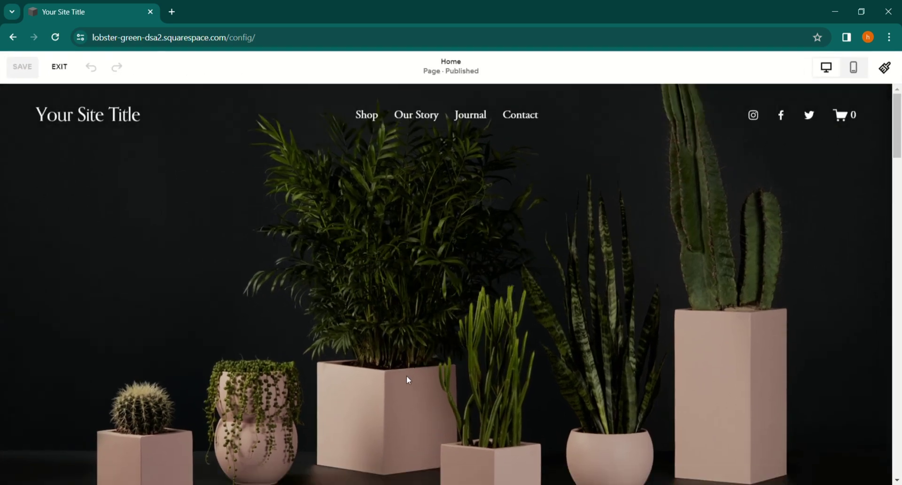
scroll(407, 378, up, 10)
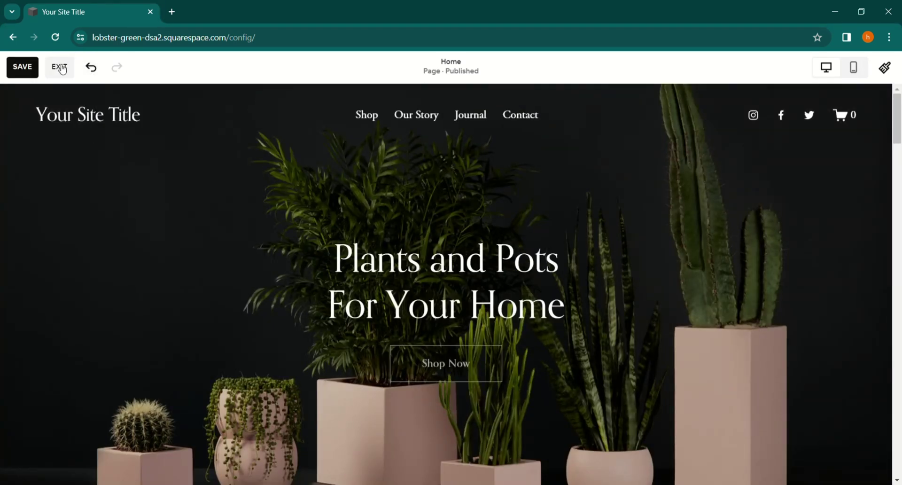
click(60, 68)
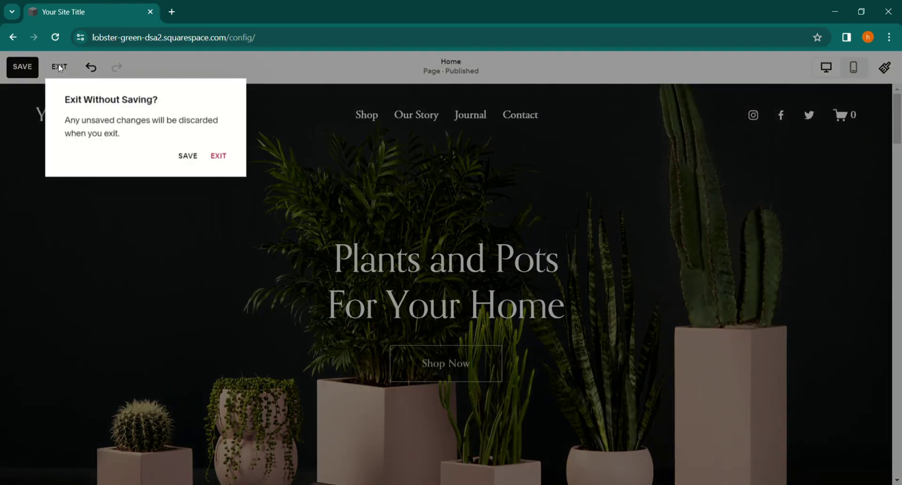
click(218, 156)
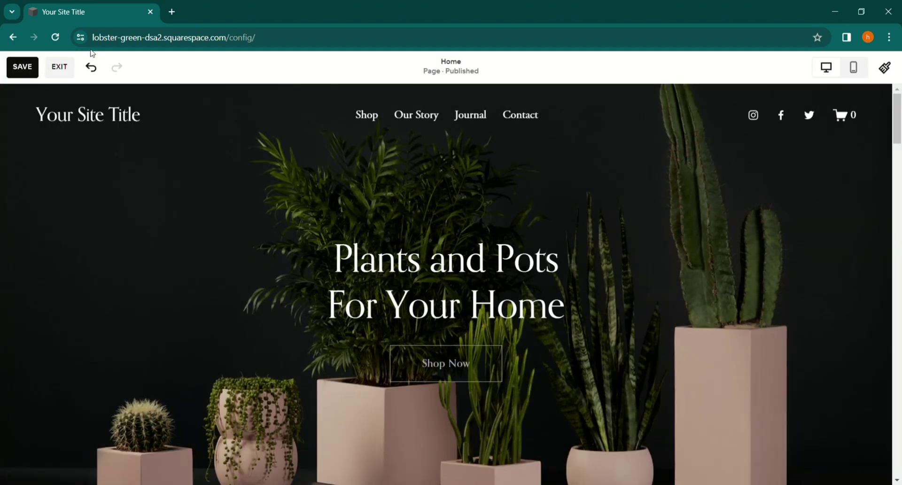
click(65, 72)
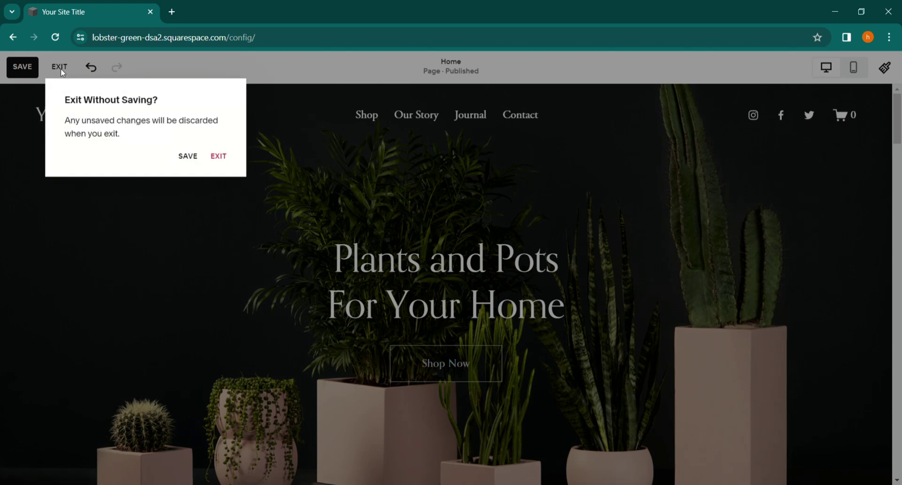
click(228, 167)
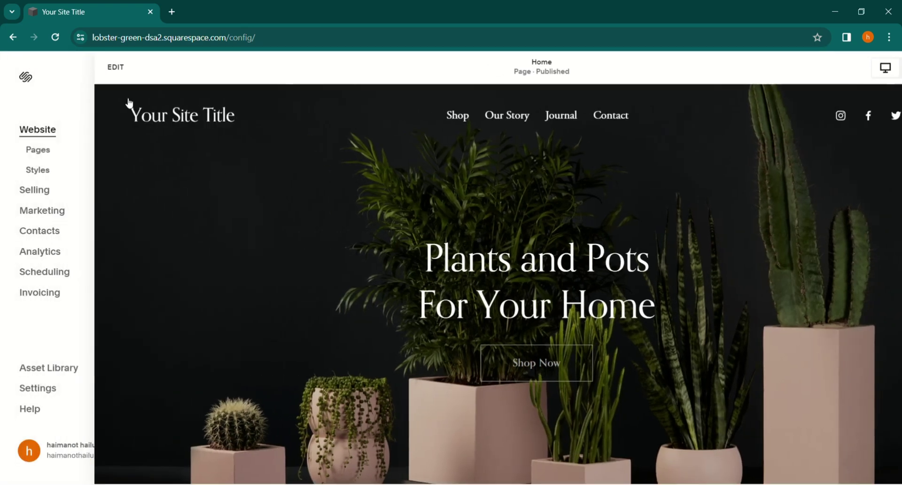
Add a store page named Store 1 under Not Linked, using the layout with the sneaker banner and three products
click(37, 154)
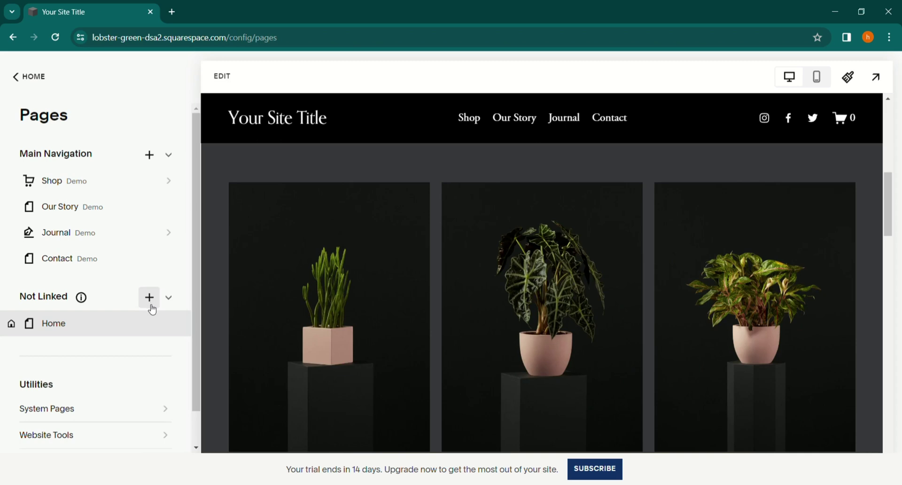
click(149, 301)
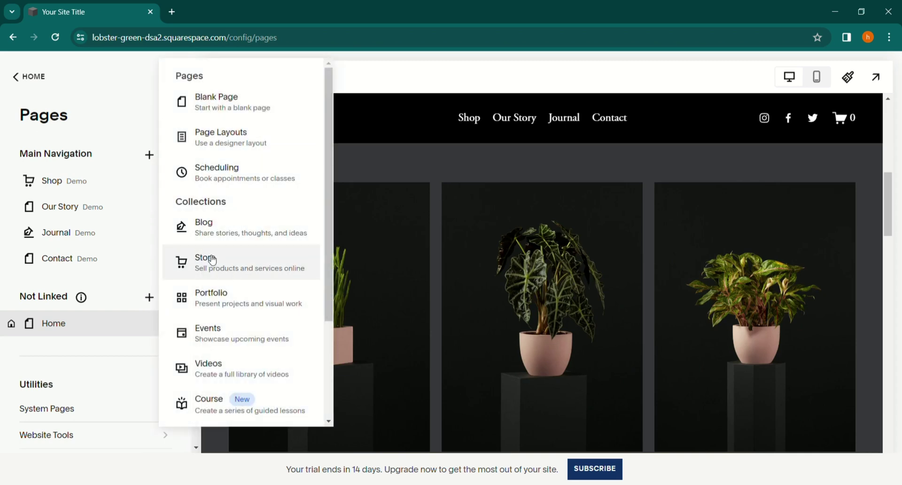
key(Escape)
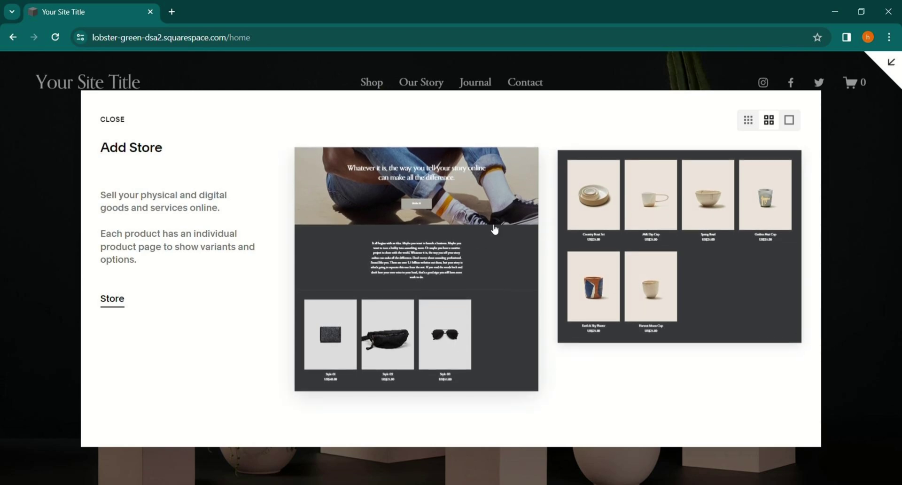
key(Escape)
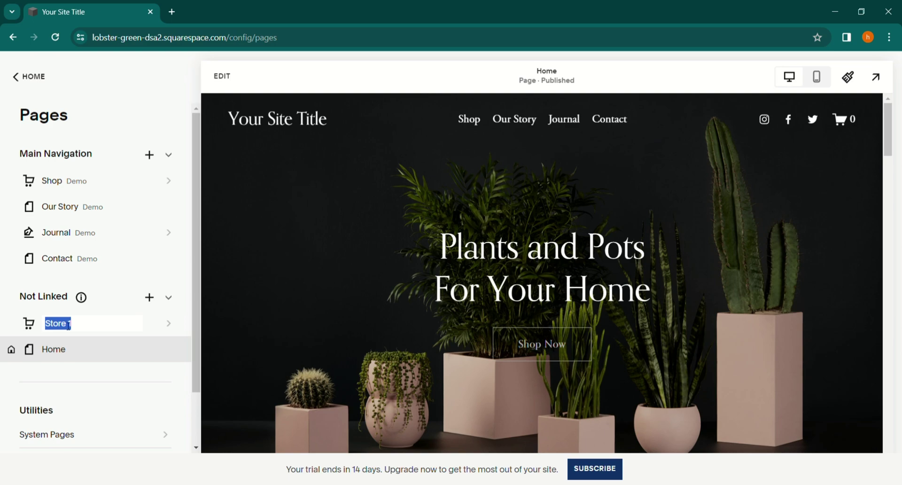
key(Return)
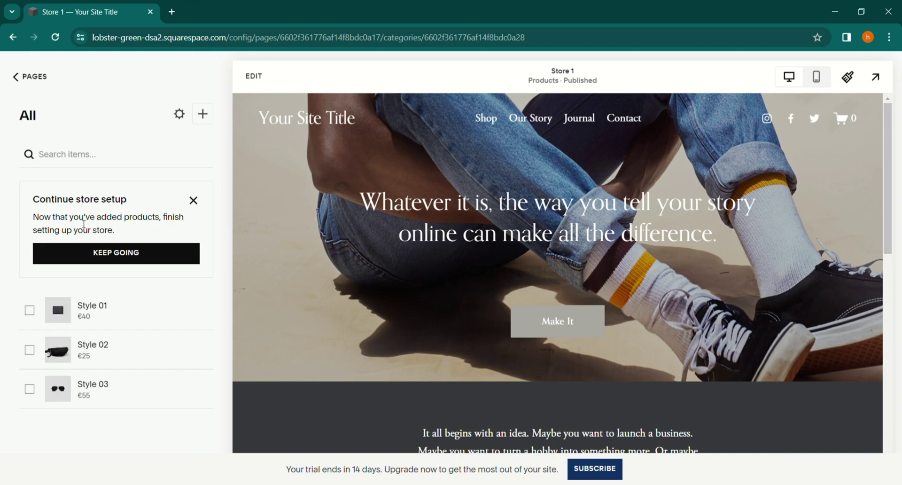
View the store setup checklist for Store 1, close it, and dismiss the setup reminder
click(110, 257)
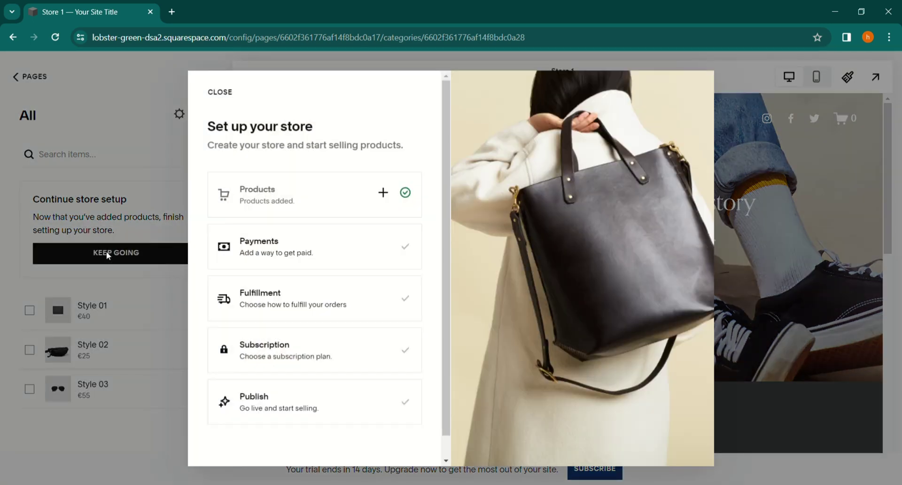
click(107, 255)
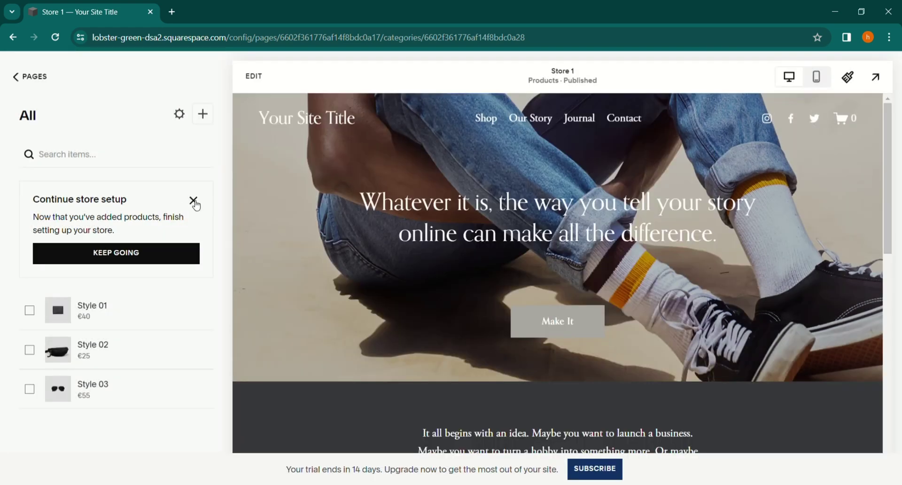
click(193, 201)
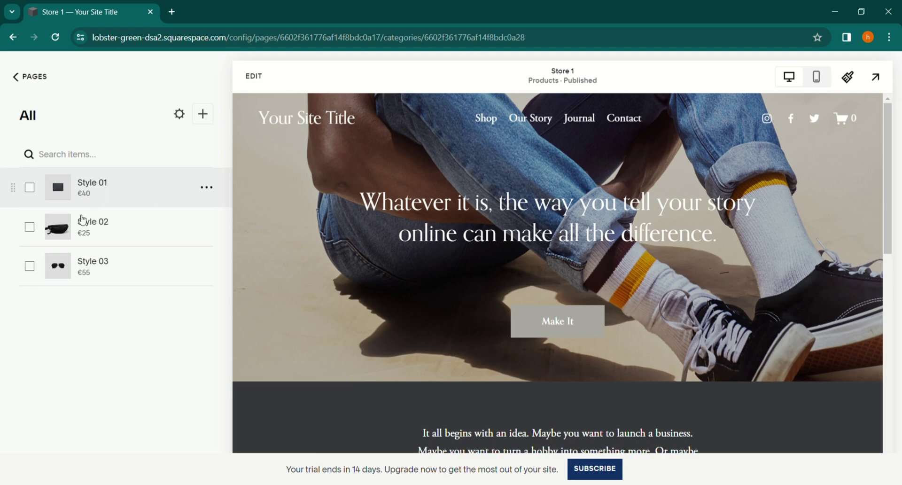
Open the Style 01 product page from the store and change the product detail page layout to Half
scroll(345, 278, down, 10)
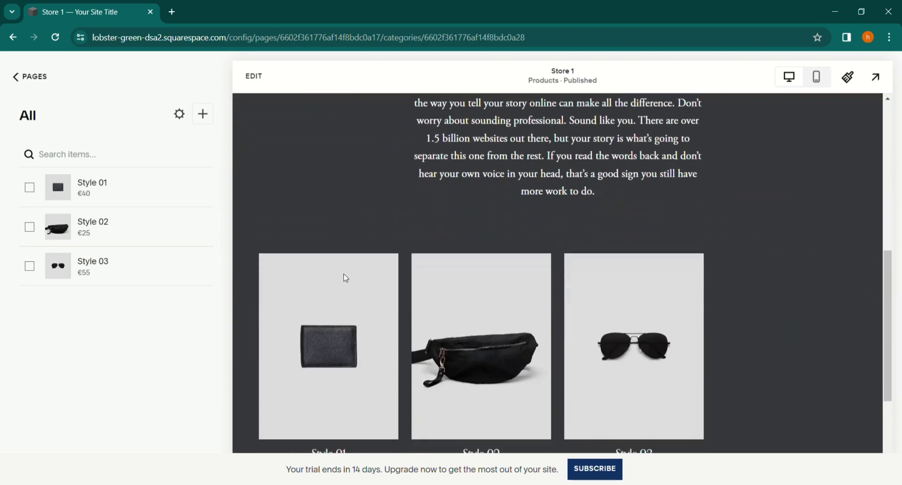
click(349, 248)
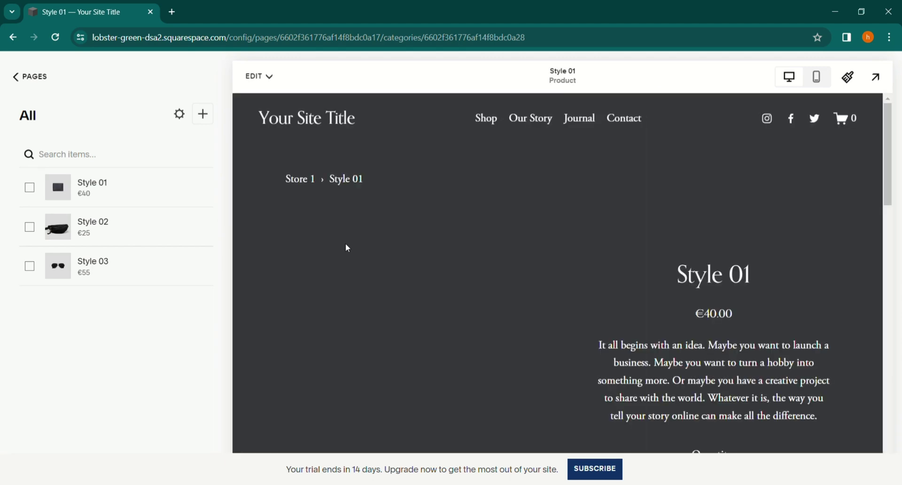
click(348, 248)
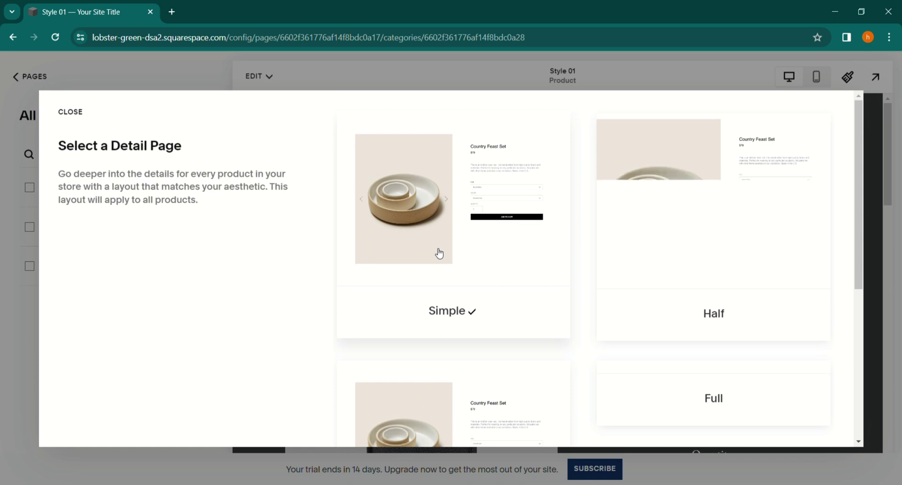
scroll(473, 383, down, 3)
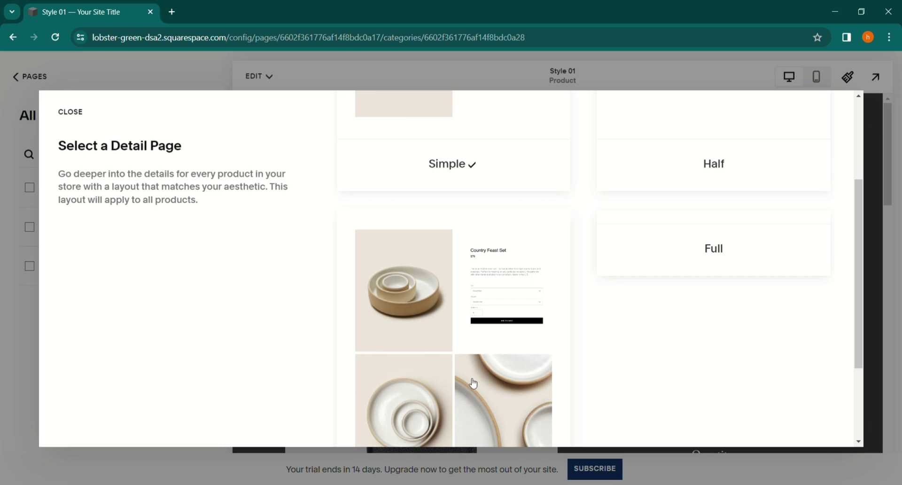
scroll(474, 383, up, 3)
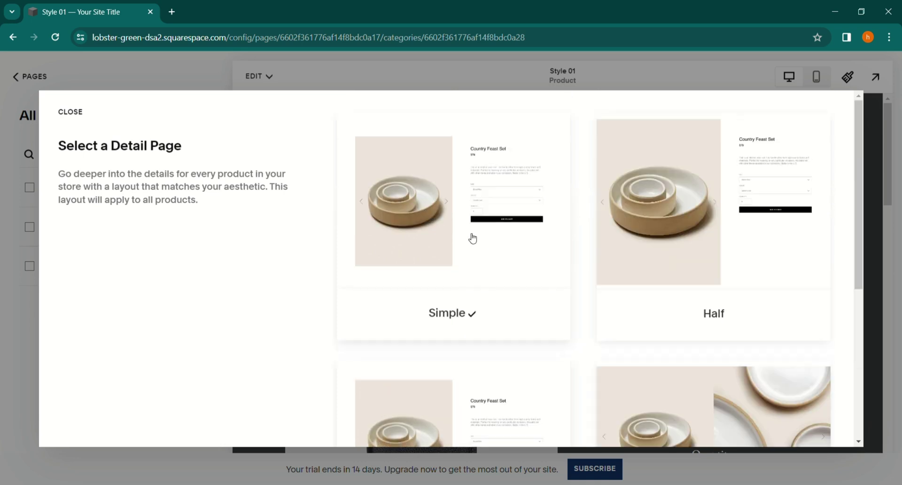
click(703, 278)
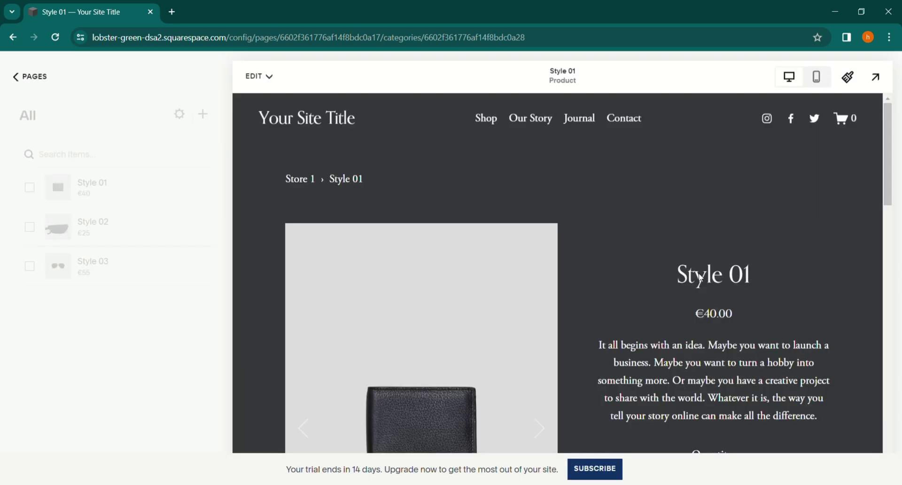
Open the Style 02 product for editing, review its details and images, and cancel without changes
click(207, 227)
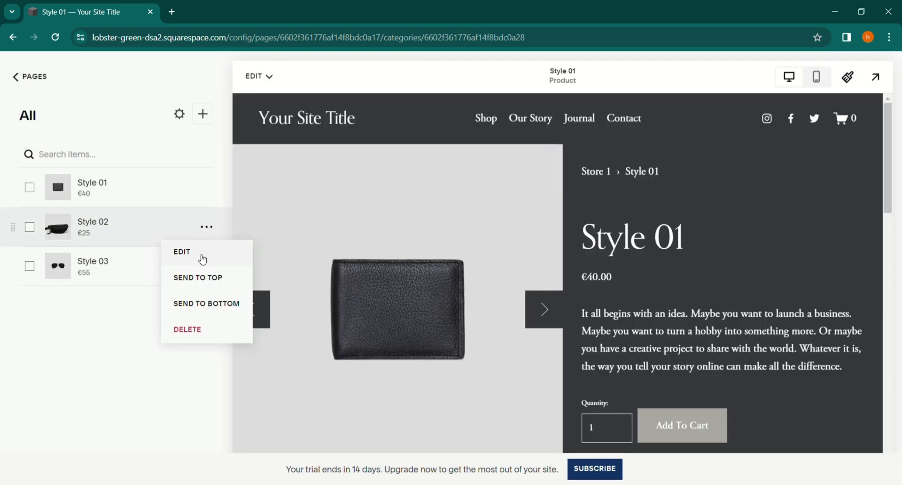
click(202, 253)
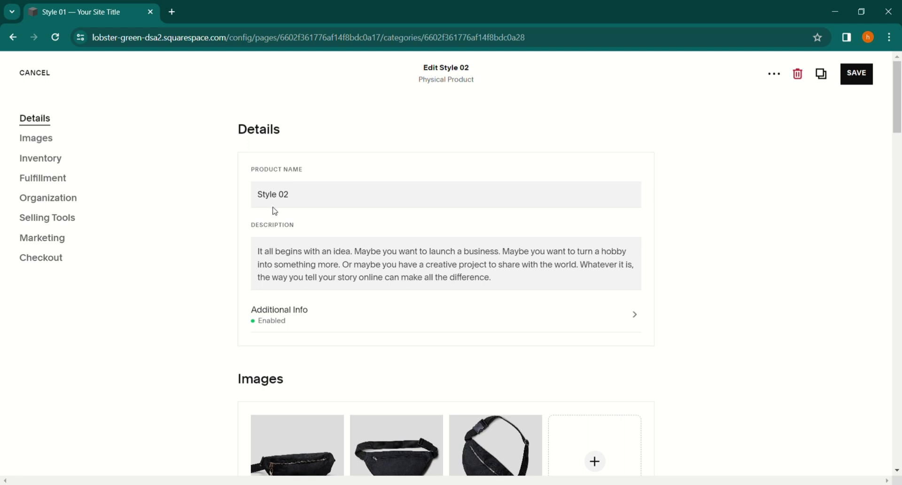
scroll(421, 298, down, 2)
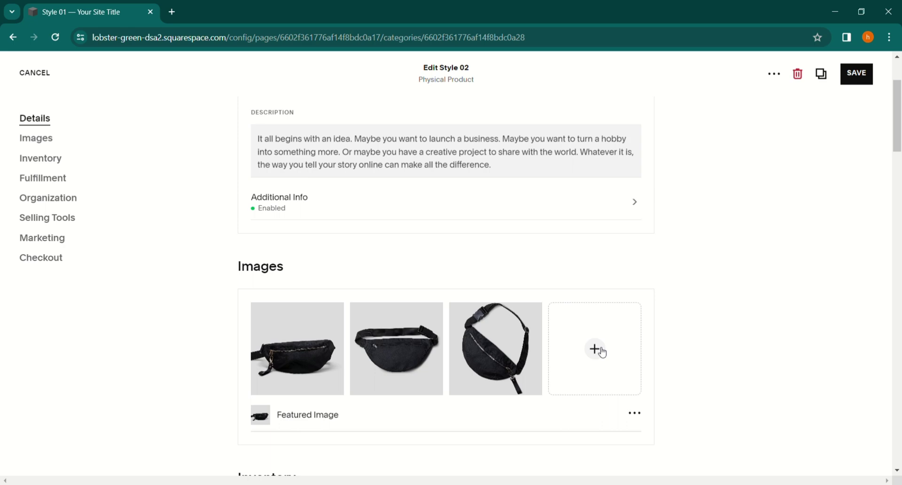
scroll(597, 351, up, 2)
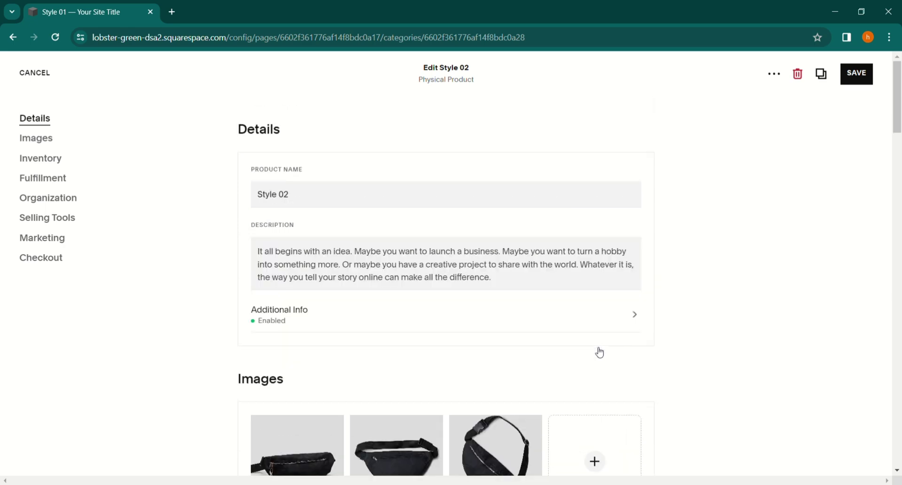
click(44, 74)
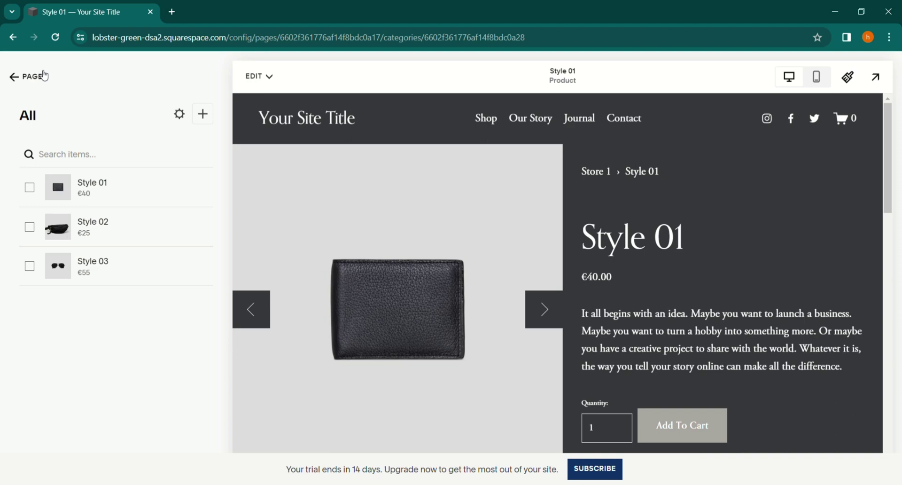
Return to the page list and add another store under Not Linked, using the layout with six pottery products
click(12, 86)
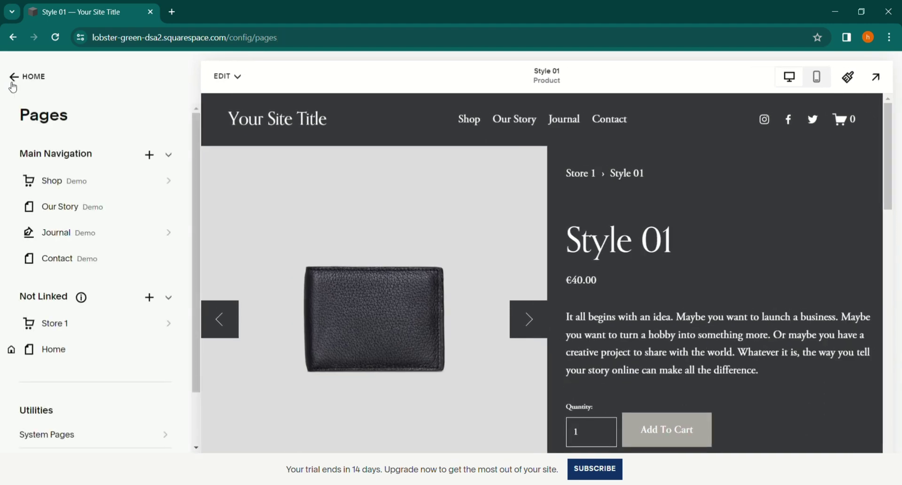
click(149, 297)
click(195, 257)
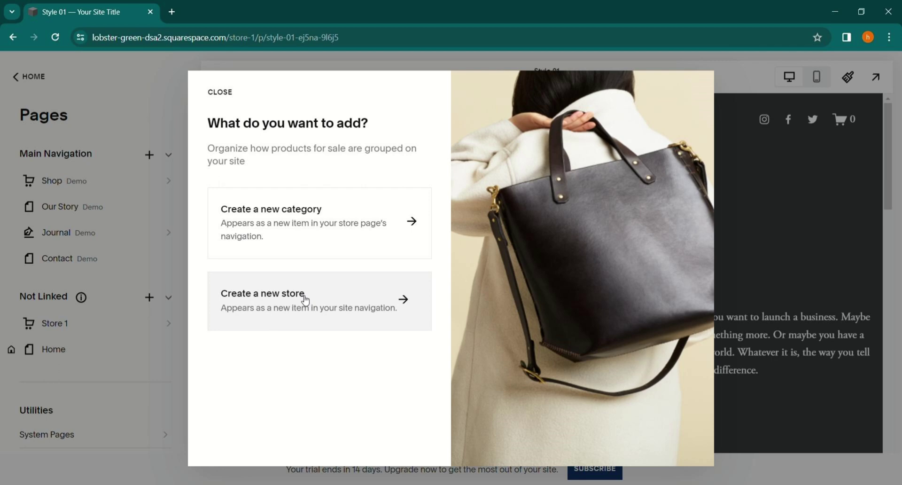
click(306, 300)
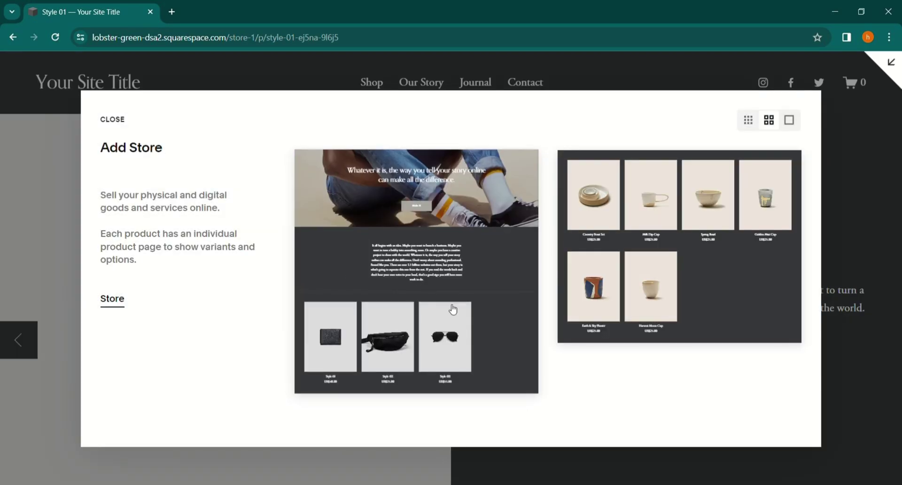
click(616, 280)
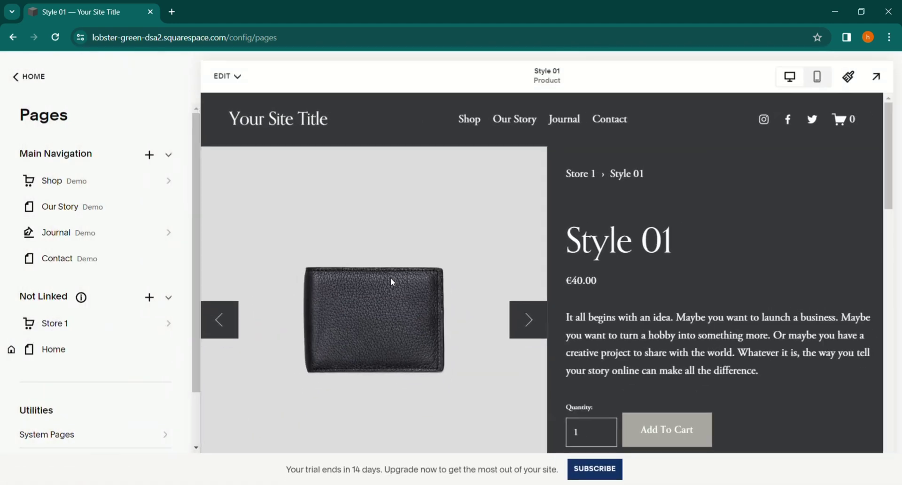
click(33, 331)
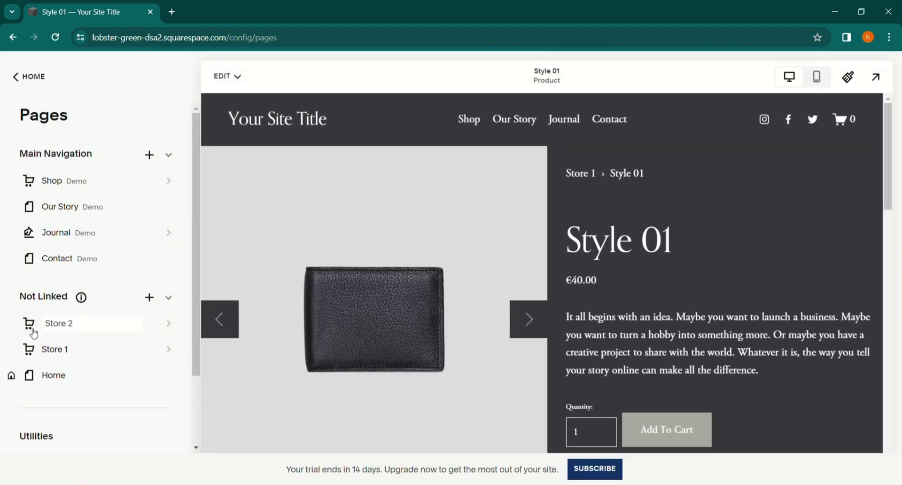
click(84, 324)
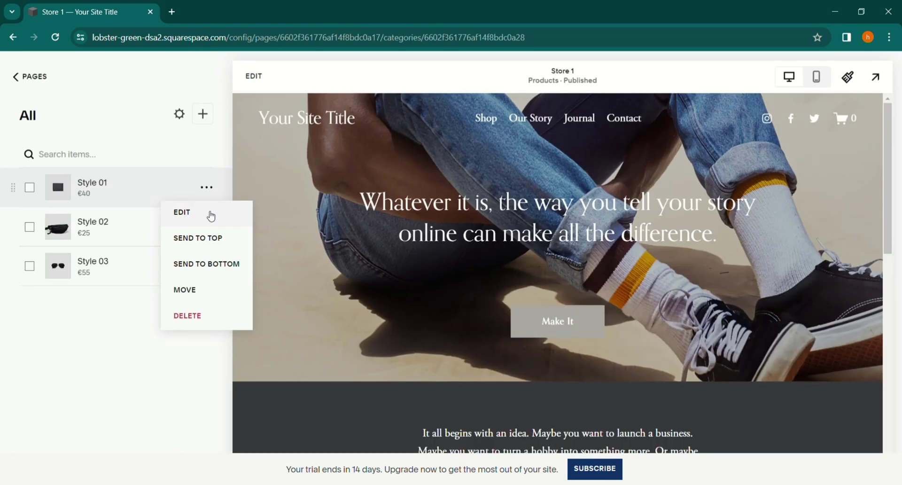
Open the Style 01 product in Store 1 for editing and review its Additional Info content
click(212, 215)
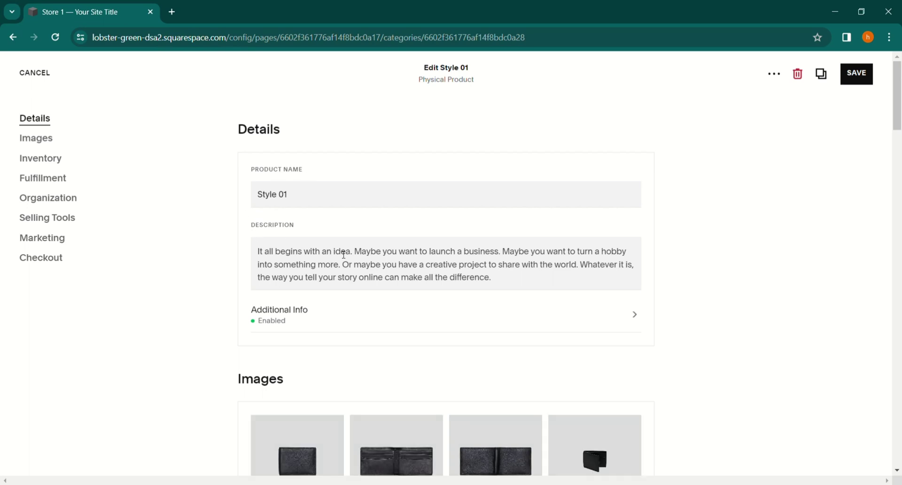
click(259, 322)
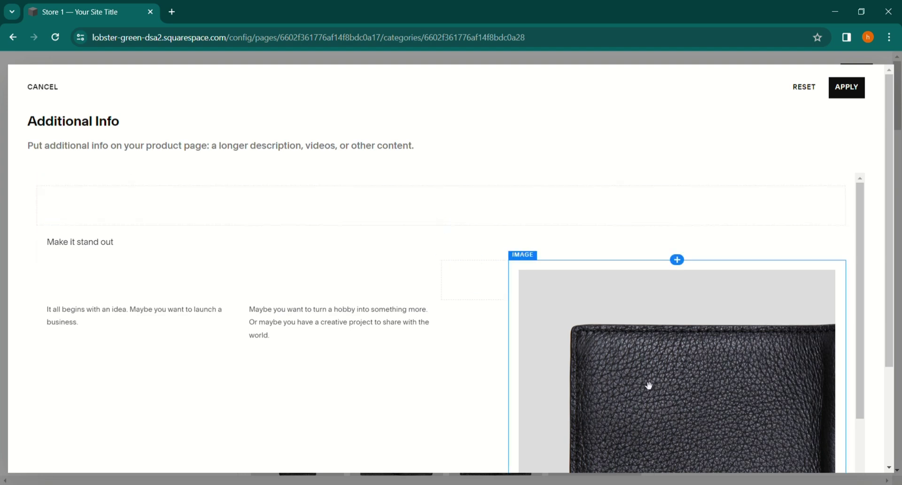
scroll(638, 376, down, 2)
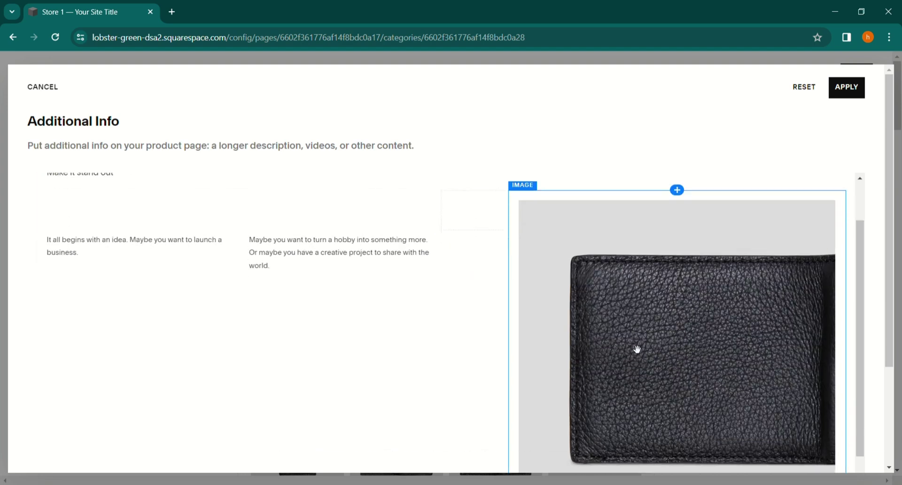
scroll(637, 349, down, 2)
scroll(638, 393, down, 3)
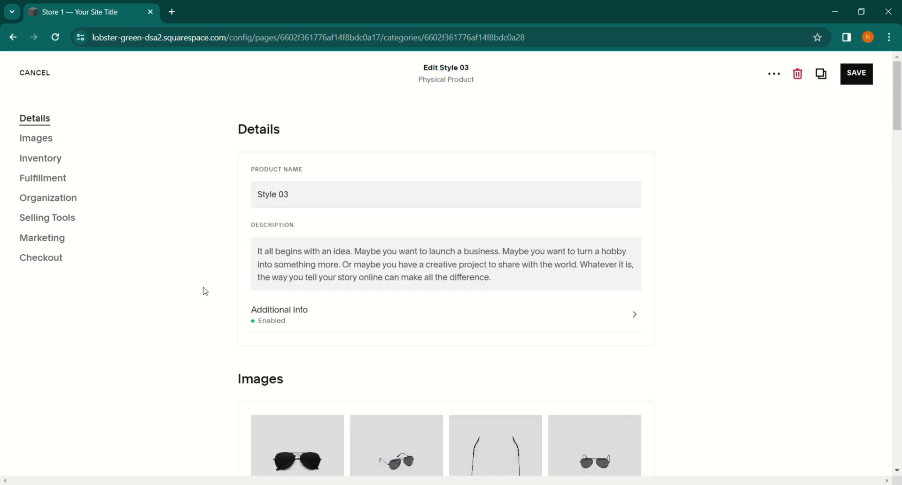
For the Style 03 product, turn on On Sale, turn off Unlimited Stock and set the stock to 3
scroll(318, 318, down, 10)
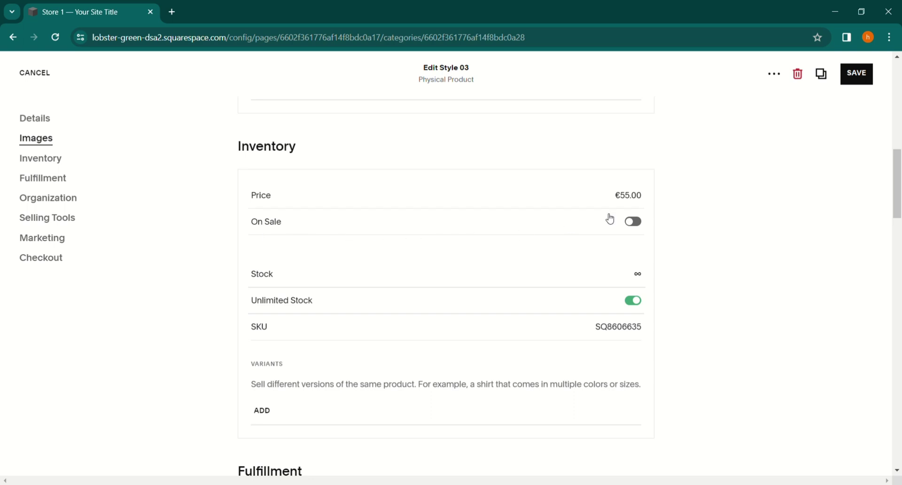
click(634, 221)
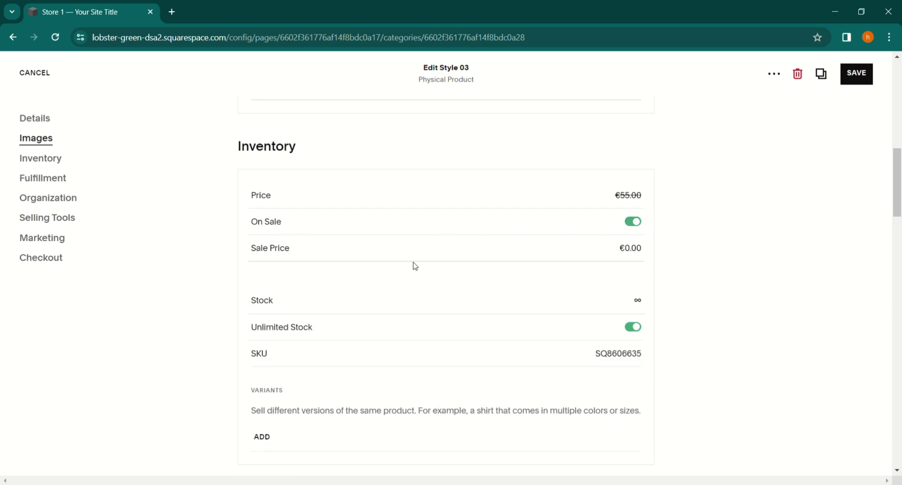
scroll(413, 308, down, 1)
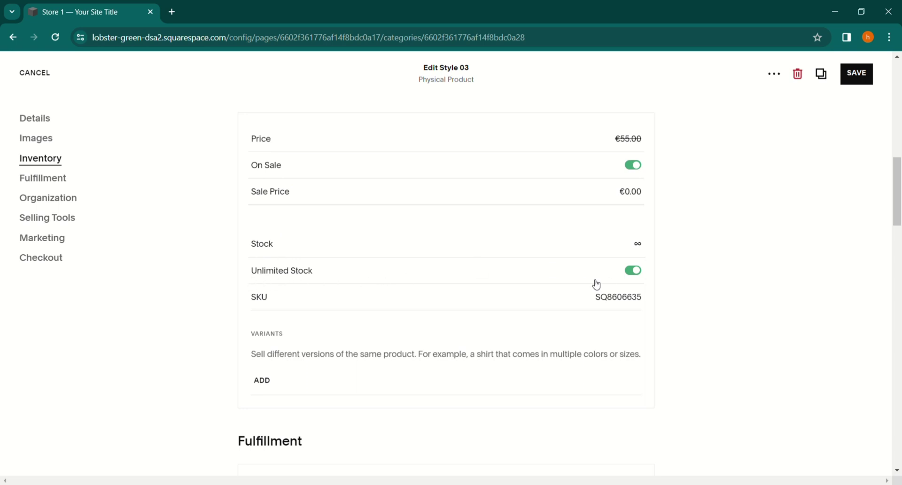
click(631, 274)
click(639, 278)
click(630, 274)
Add a Color option to Style 03 with the variants white, black and blue
scroll(658, 275, down, 1)
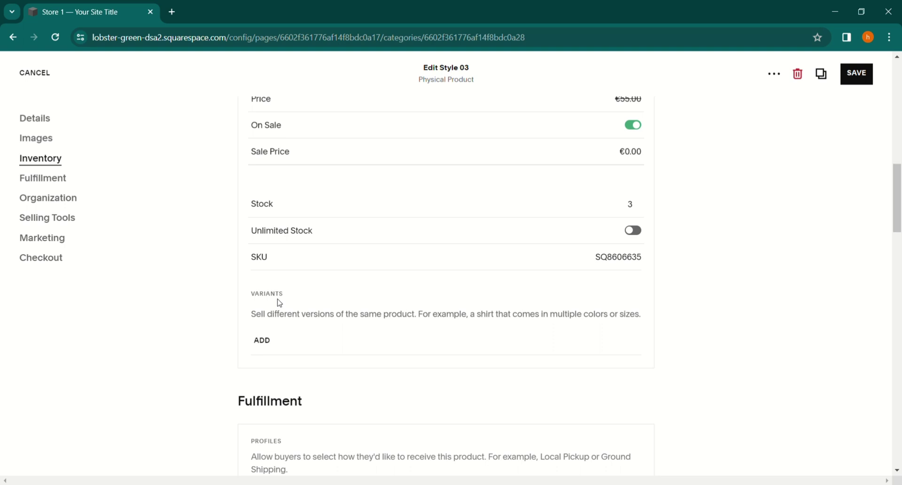
click(261, 340)
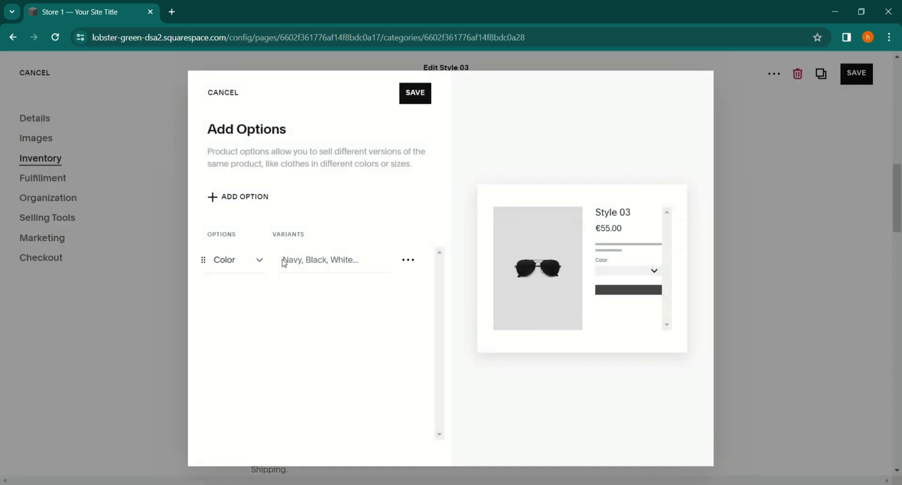
click(371, 265)
text(white)
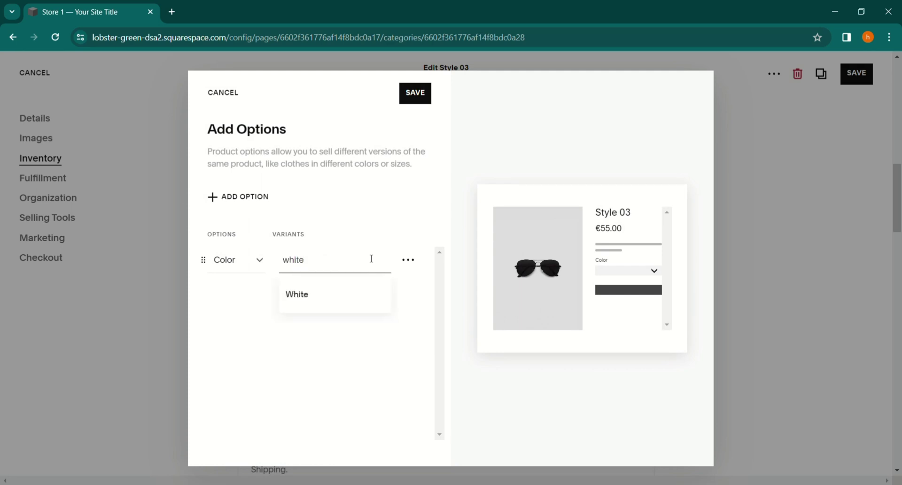
key(Return)
text(black)
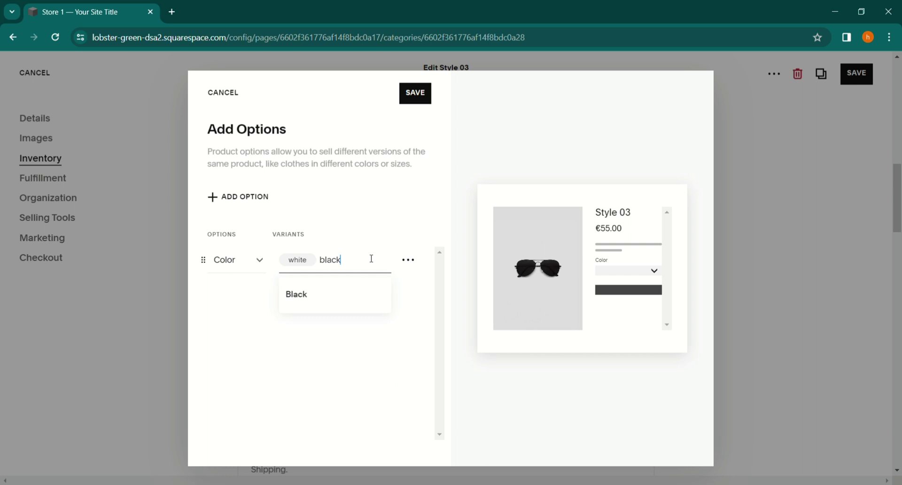
key(Return)
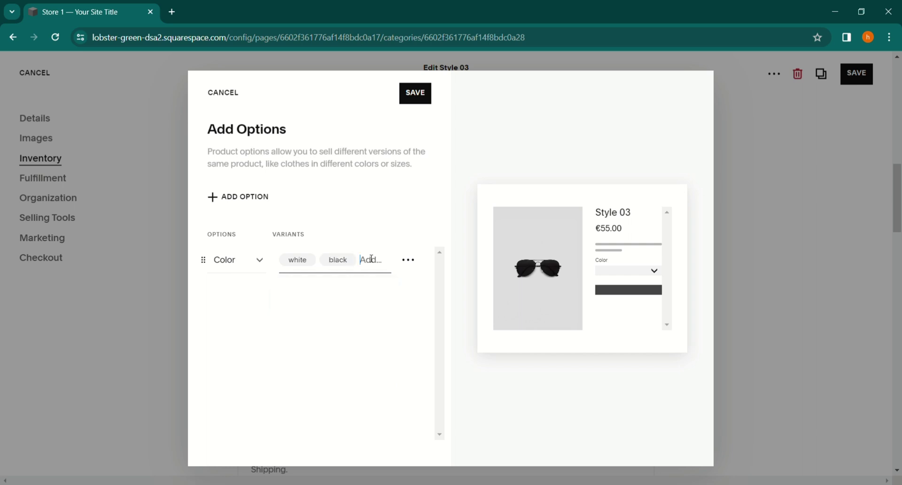
text(blue)
key(Return)
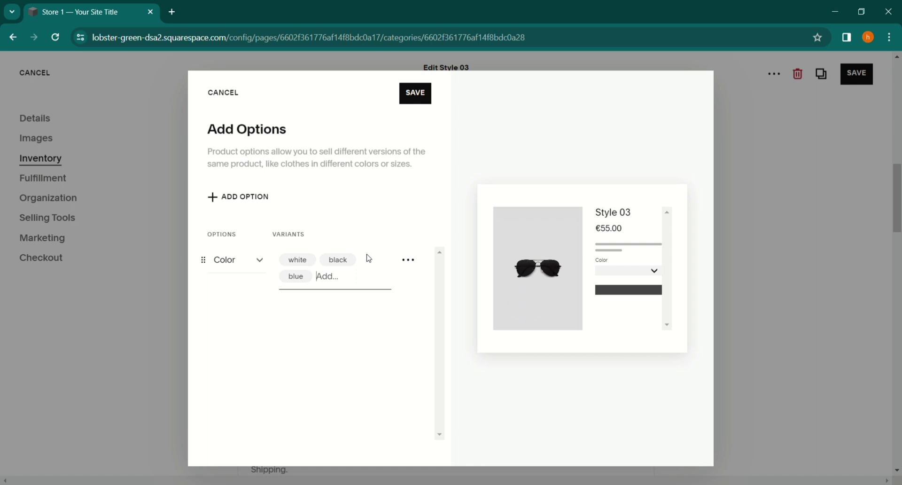
Add a Size option with the variants s, m, l and xl, and save the product options
click(216, 198)
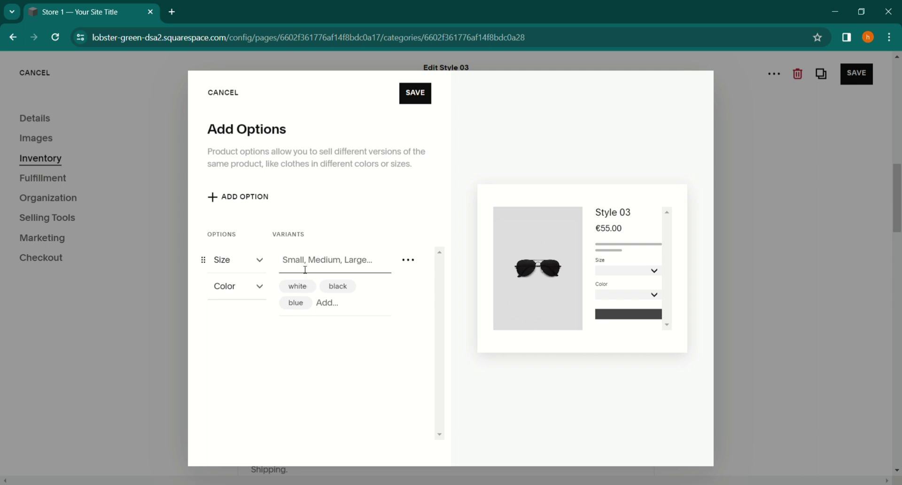
text(s)
key(Return)
text(m)
key(Return)
text(l)
key(Return)
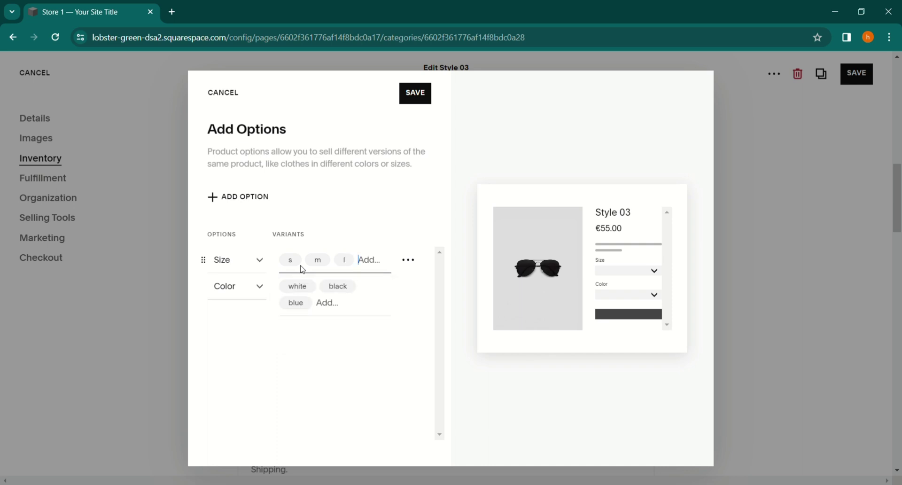
text(xl)
key(Return)
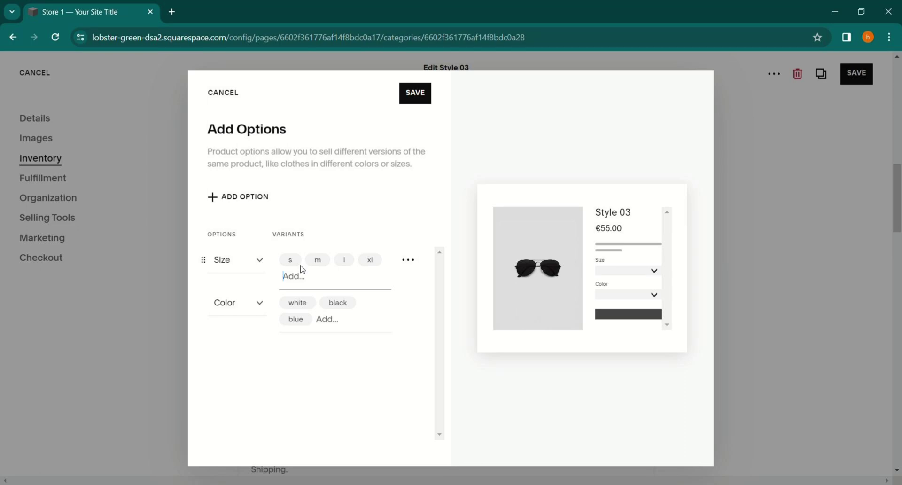
click(414, 94)
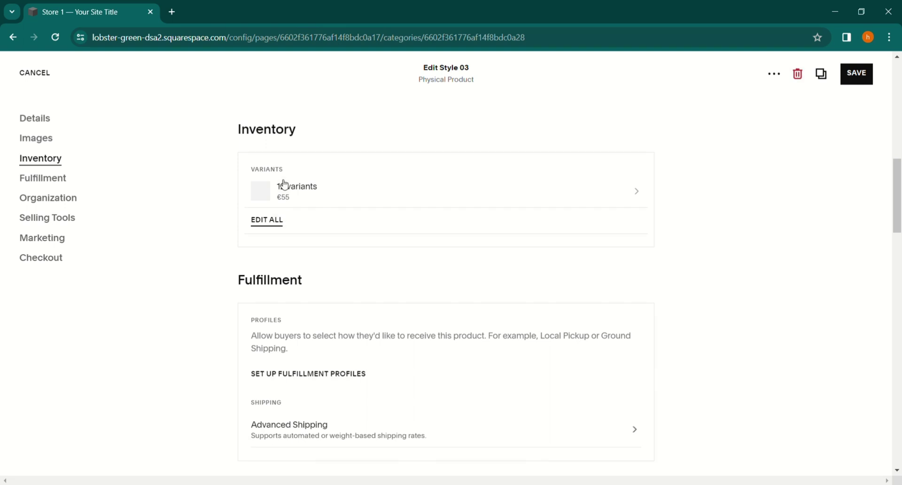
Review the SKU, stock and price of all Style 03 variants, and return to the product editor
click(267, 221)
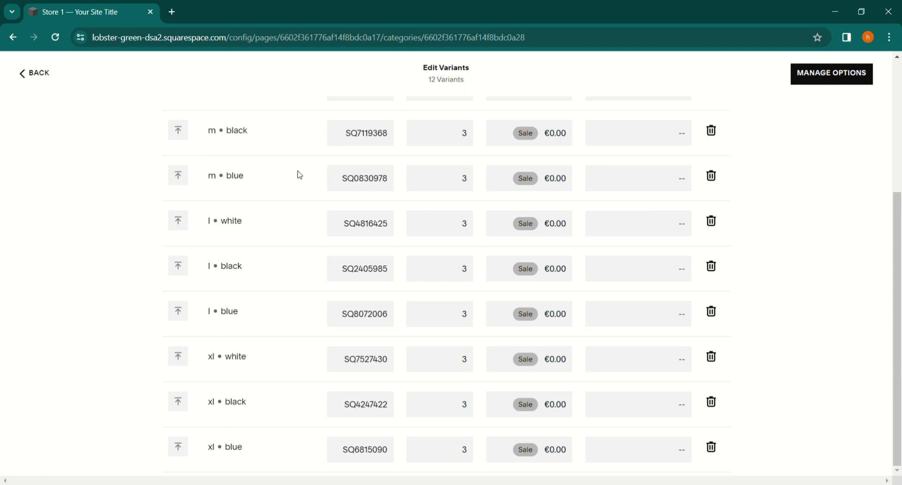
scroll(350, 155, up, 5)
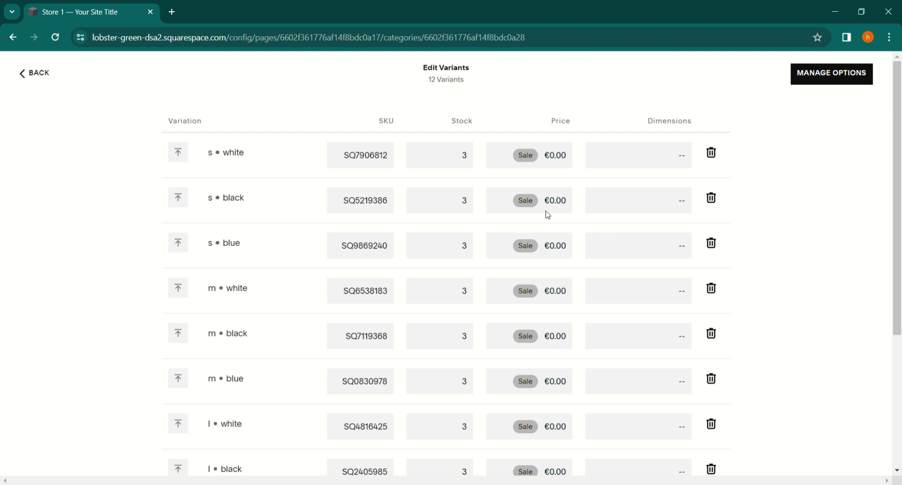
click(34, 73)
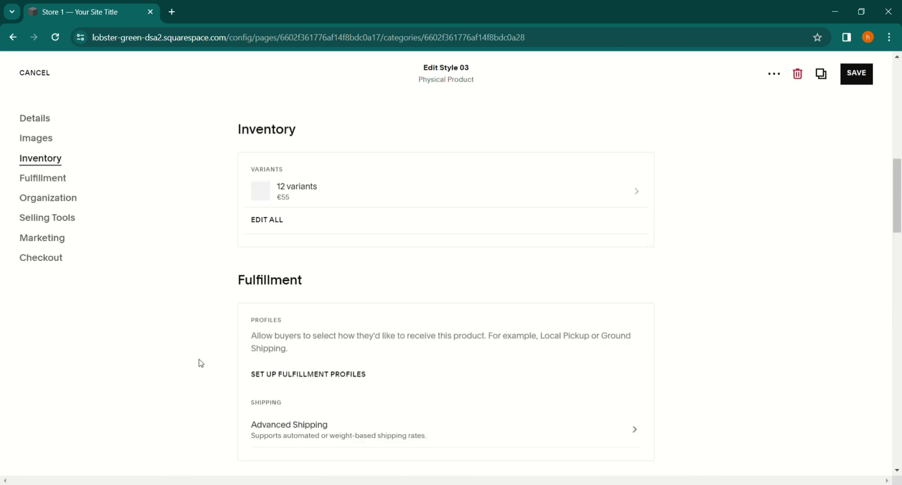
Review the Advanced Shipping settings, including the package dimensions and weight for the s · white variant, and cancel without changes
scroll(291, 383, down, 1)
click(323, 399)
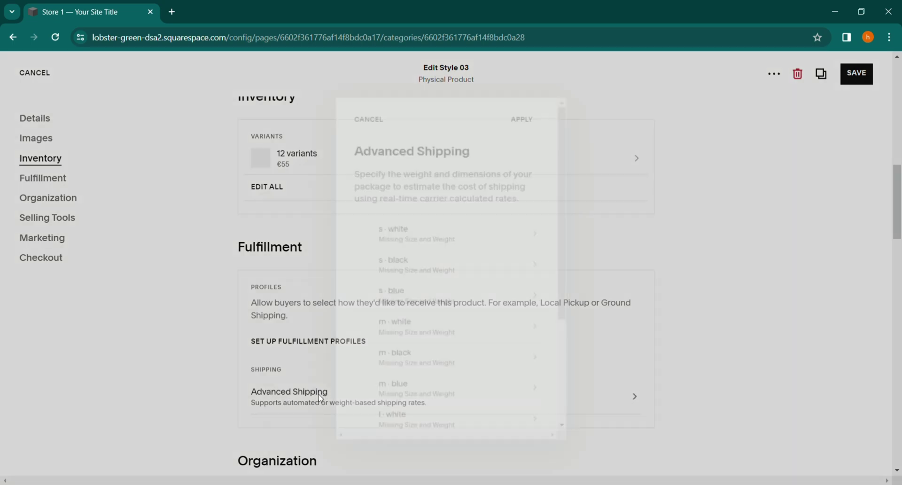
scroll(391, 374, down, 4)
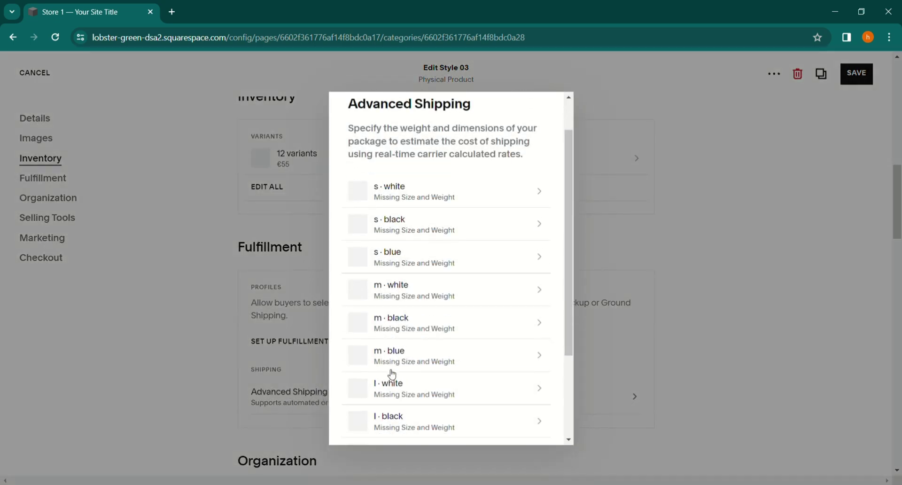
scroll(393, 375, up, 4)
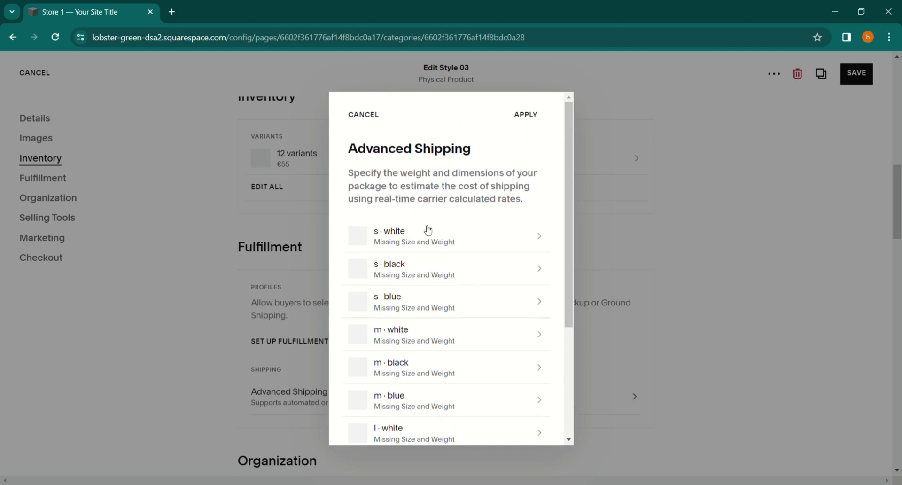
click(398, 246)
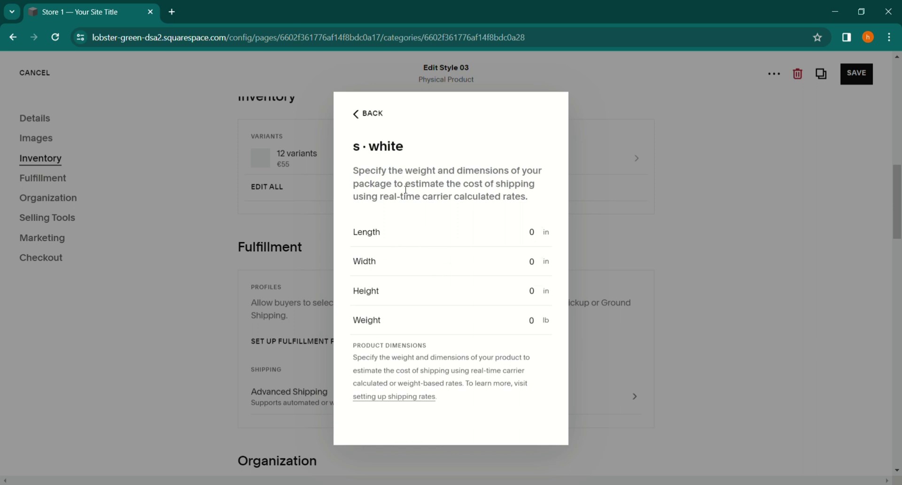
click(362, 113)
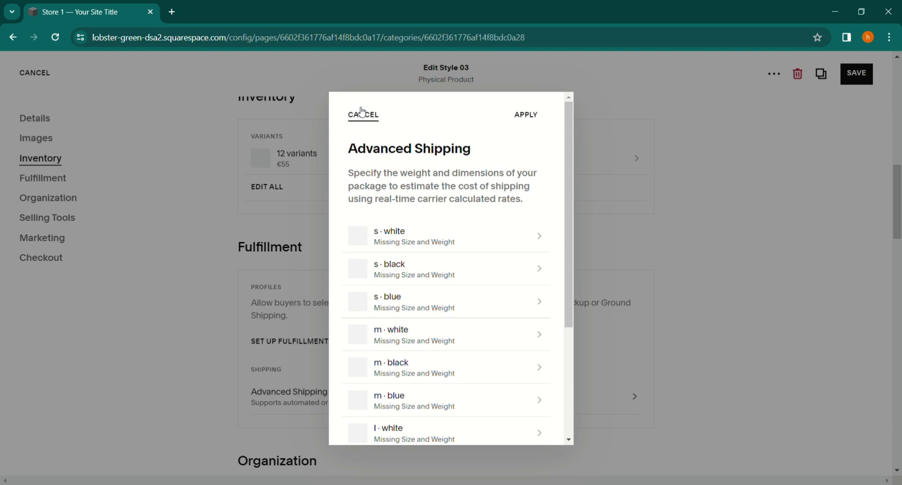
click(362, 114)
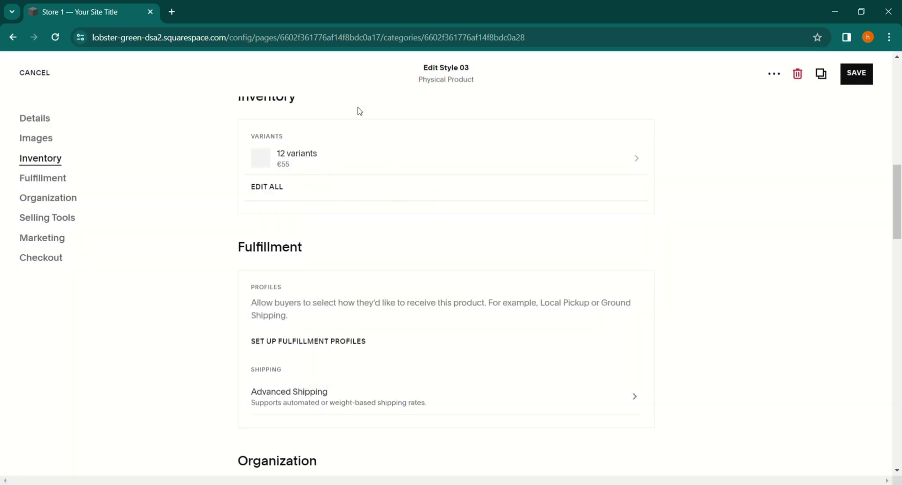
Create the product categories shirt and undershirt, and nest undershirt under shirt
scroll(318, 291, down, 4)
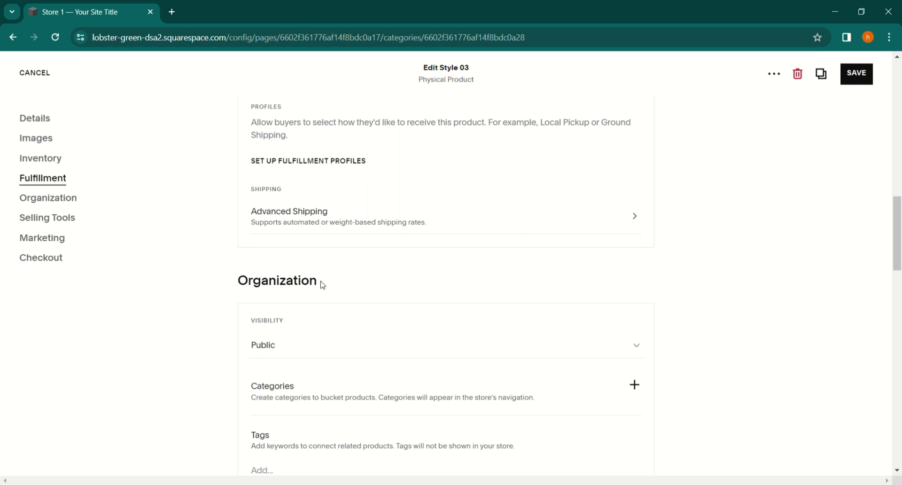
click(635, 387)
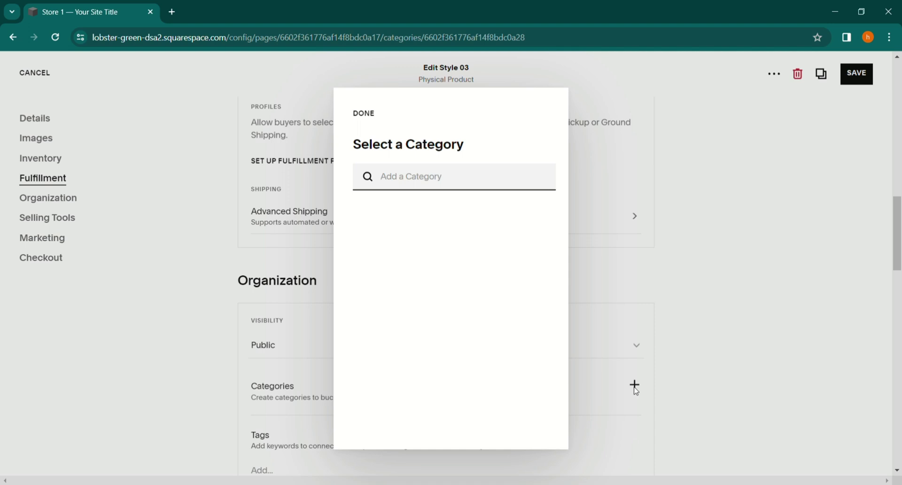
text(shirt)
key(Return)
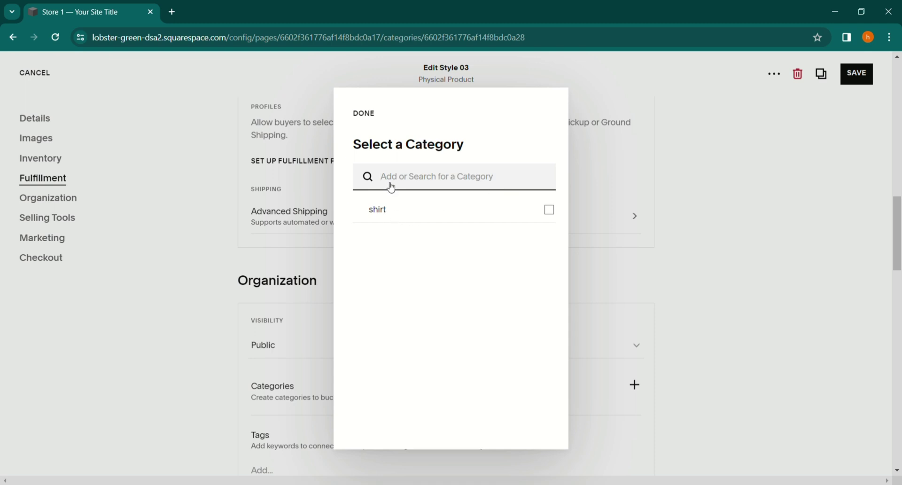
text(un)
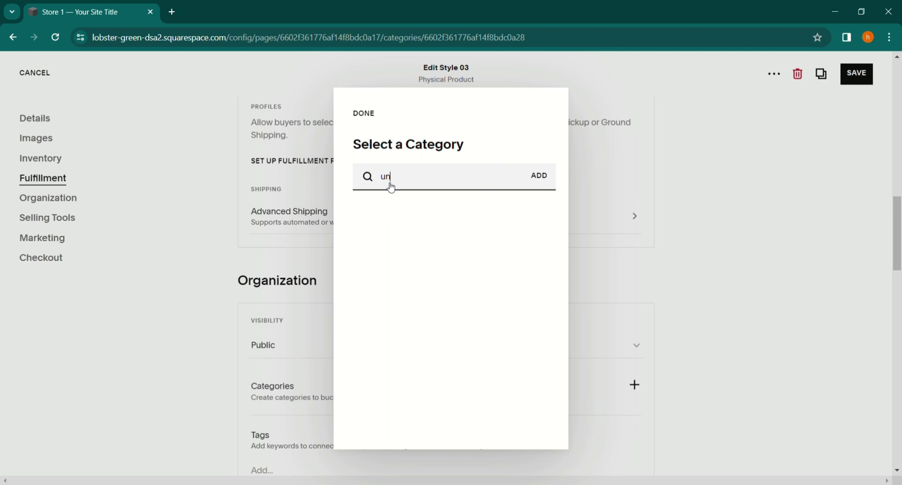
text(dershirt)
key(Return)
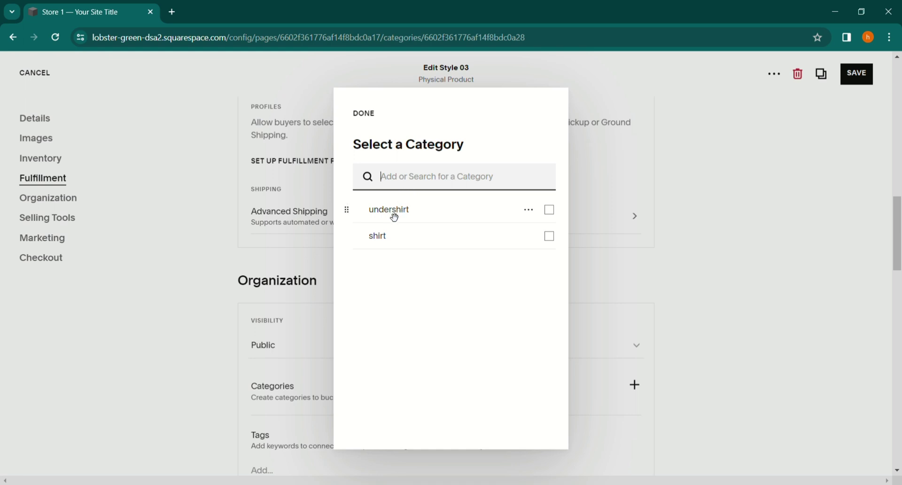
drag(394, 212, 416, 240)
click(270, 388)
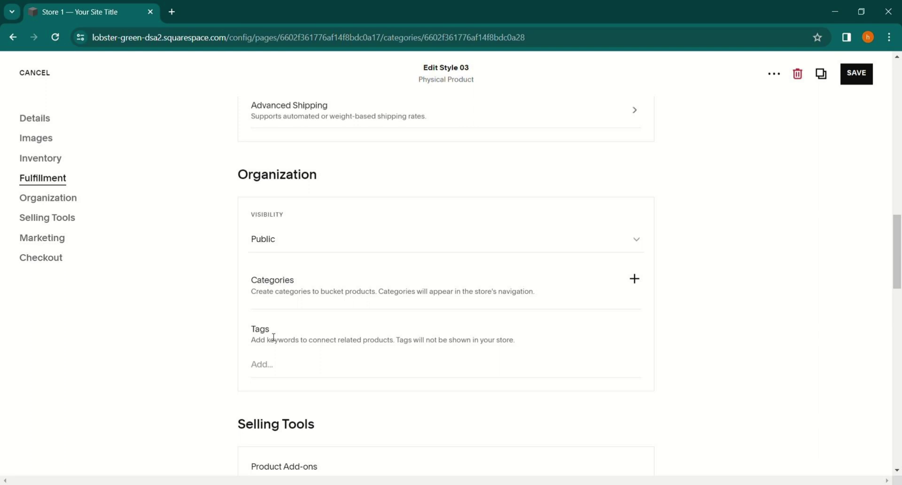
Check the visibility options for Style 03 without changing them, and turn on Featured Product
scroll(288, 411, down, 1)
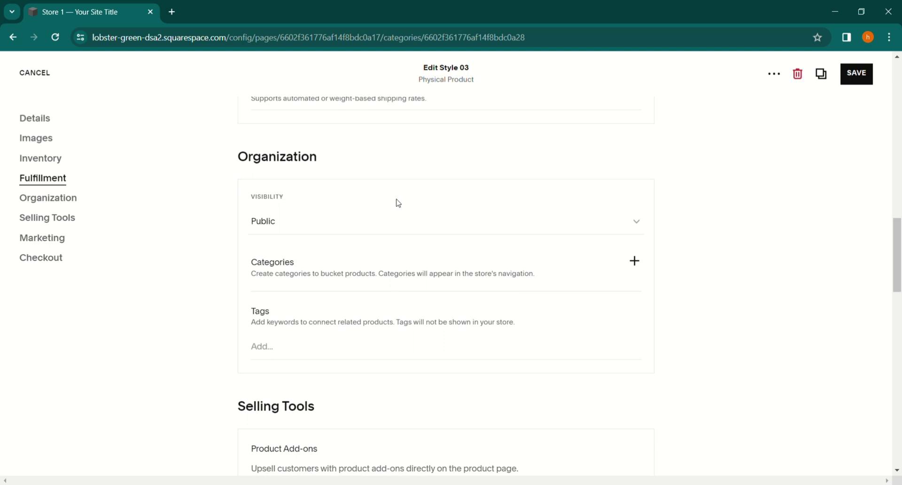
click(630, 227)
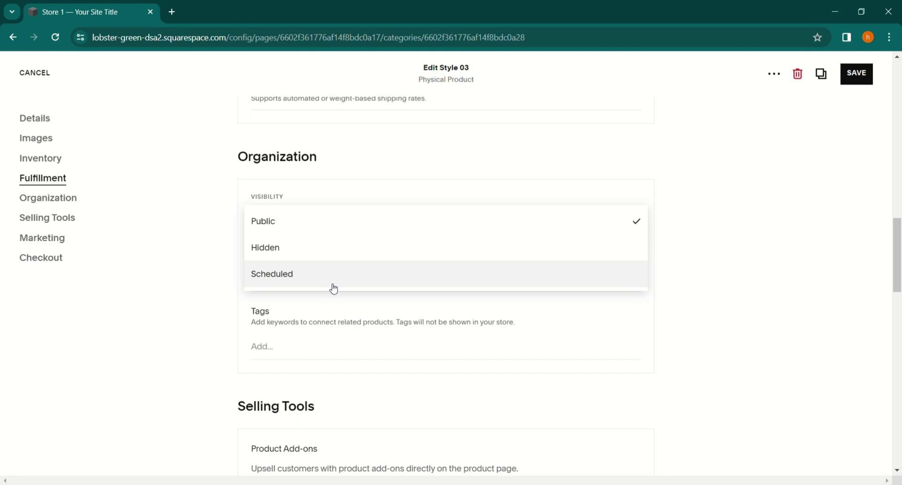
click(192, 269)
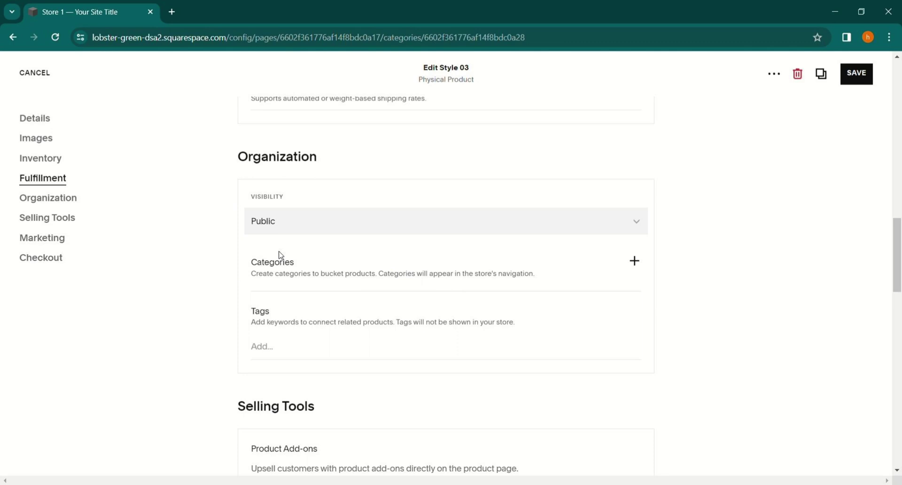
scroll(312, 328, down, 2)
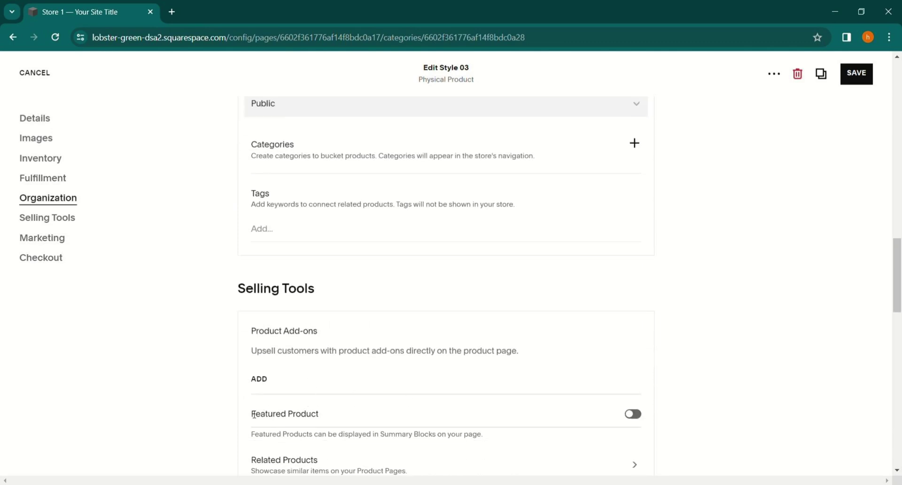
click(642, 422)
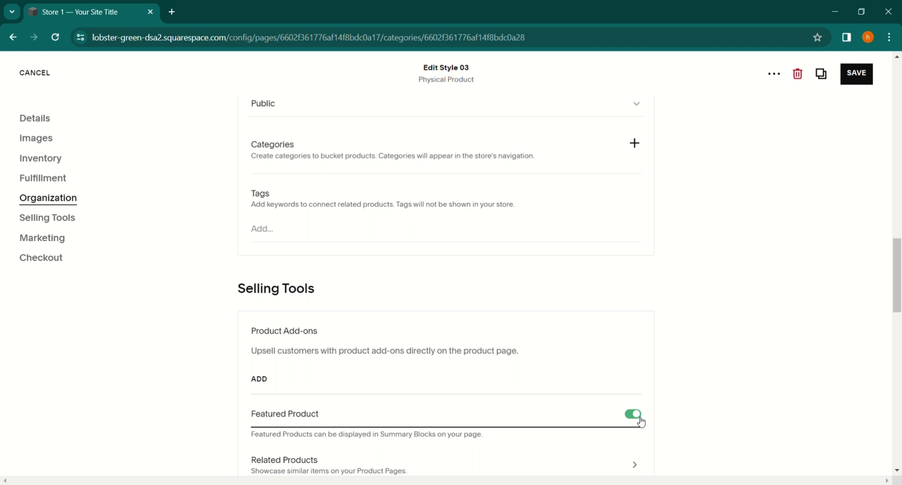
Examine the remaining Selling Tools, the Marketing section's SEO and Social Share previews, and the Checkout options of Style 03
scroll(627, 429, down, 1)
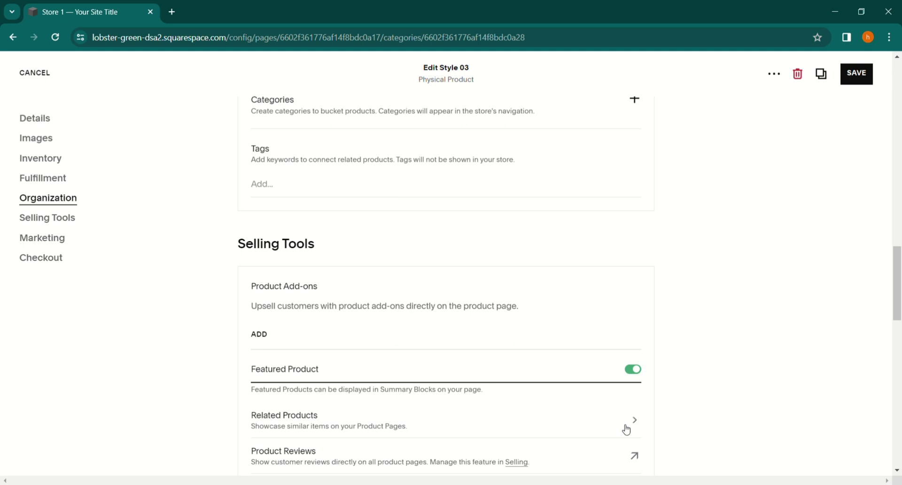
scroll(627, 429, down, 2)
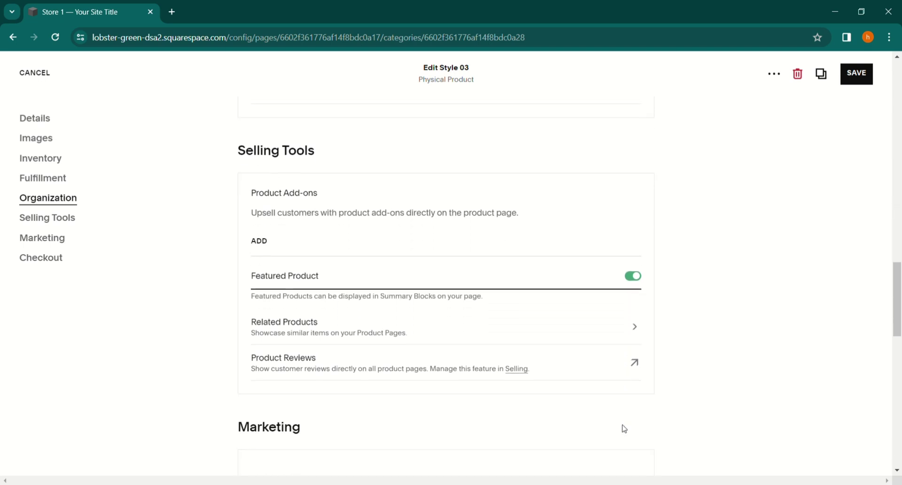
scroll(624, 429, down, 3)
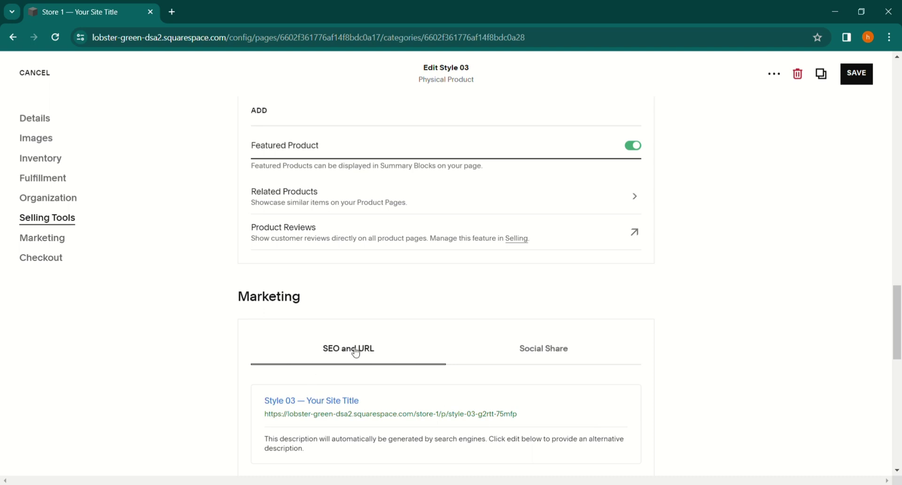
scroll(357, 351, down, 2)
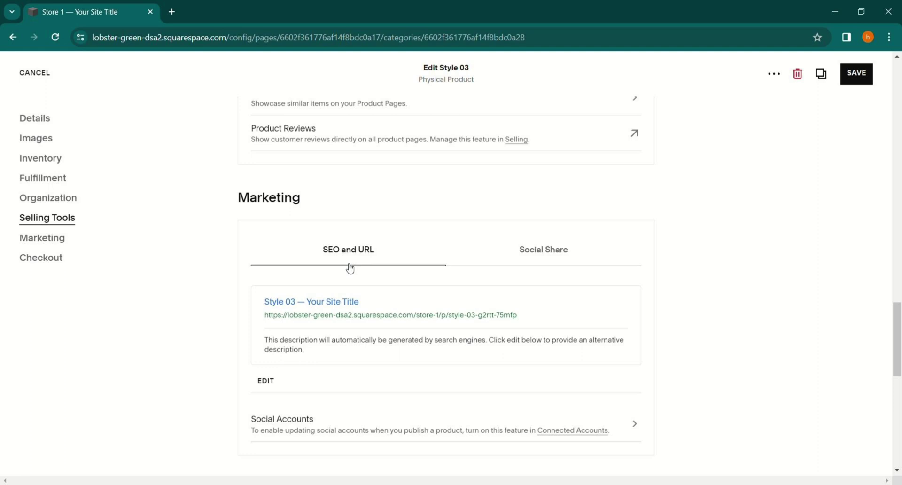
click(552, 256)
scroll(501, 309, down, 6)
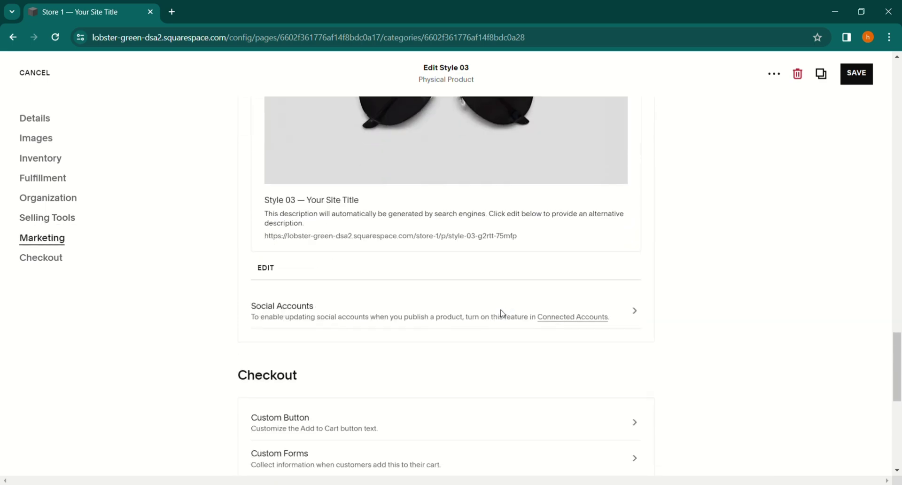
scroll(501, 312, up, 4)
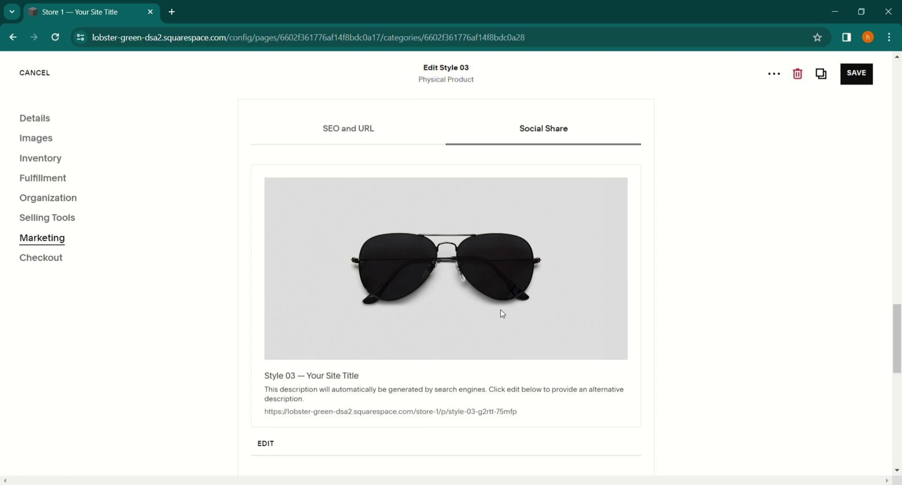
scroll(502, 313, down, 4)
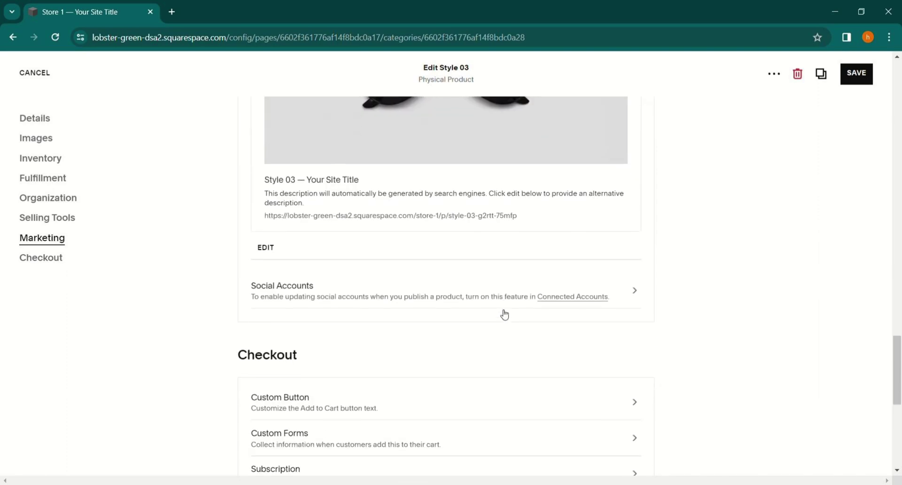
scroll(294, 374, down, 2)
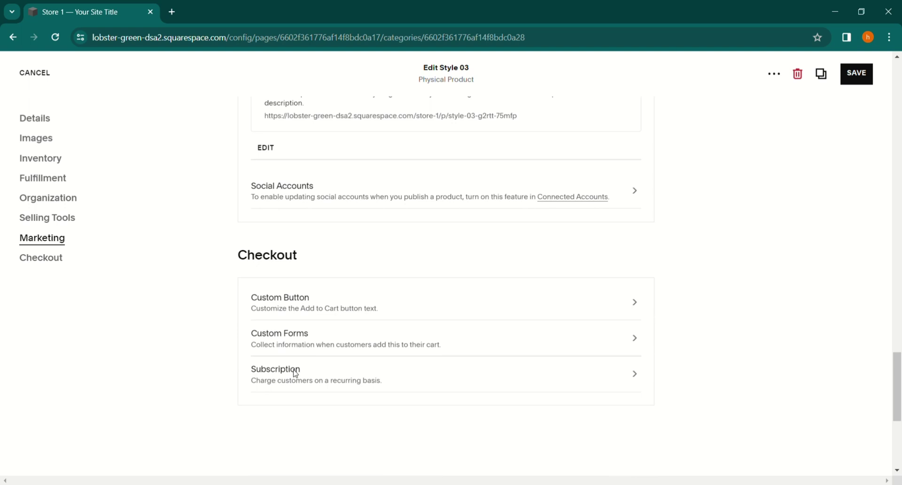
scroll(297, 374, down, 2)
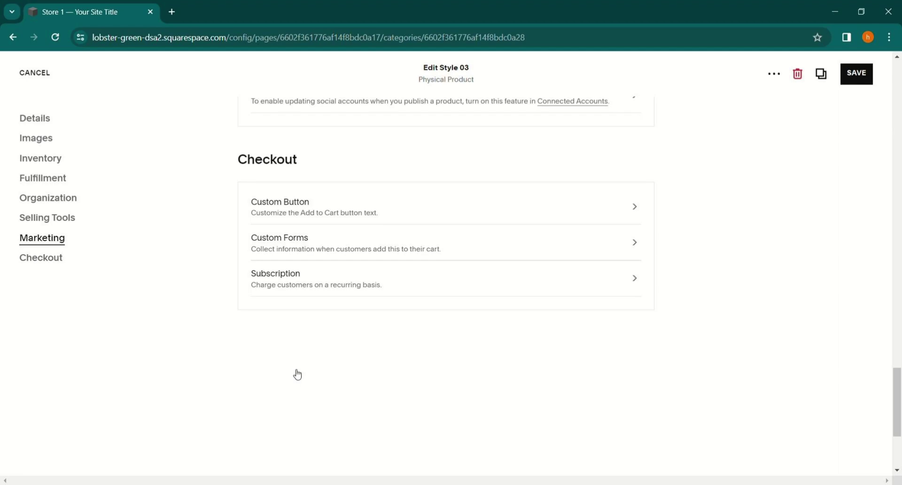
Save the changes to the Style 03 product
scroll(297, 375, up, 20)
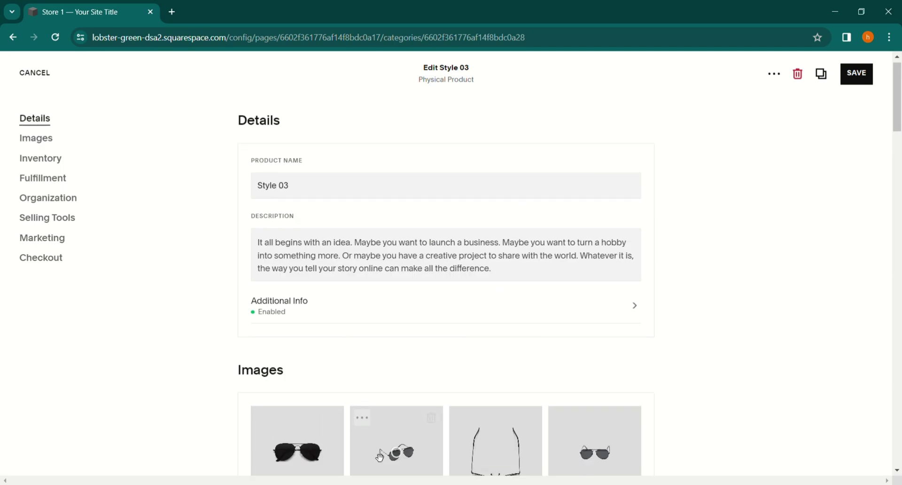
click(851, 80)
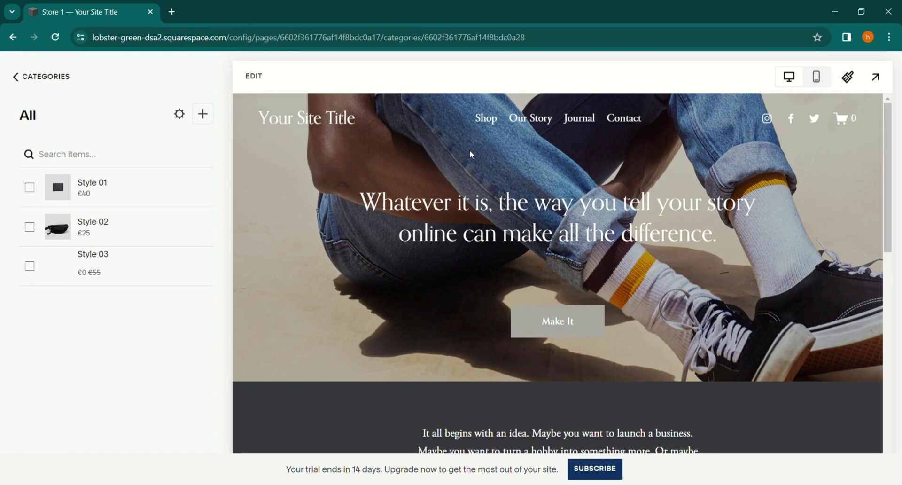
Review the General, Categories, SEO, Social Image and Advanced sections of the Store 1 settings
click(179, 113)
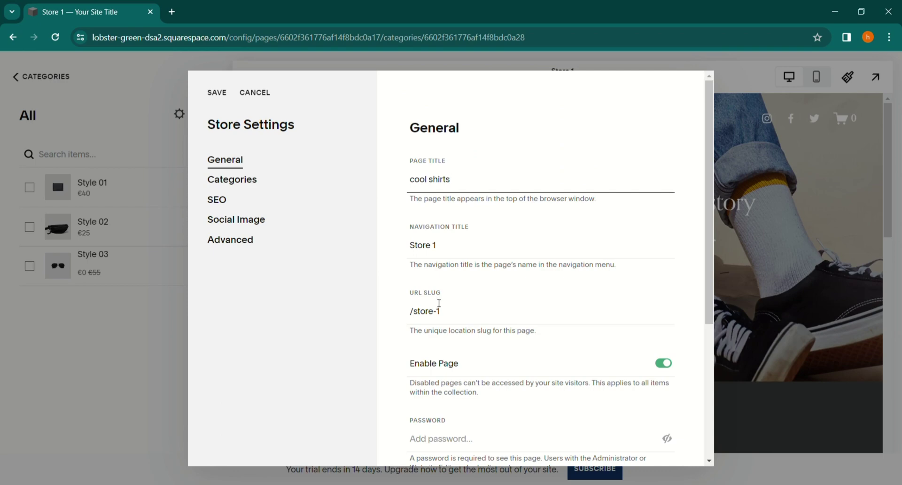
click(231, 190)
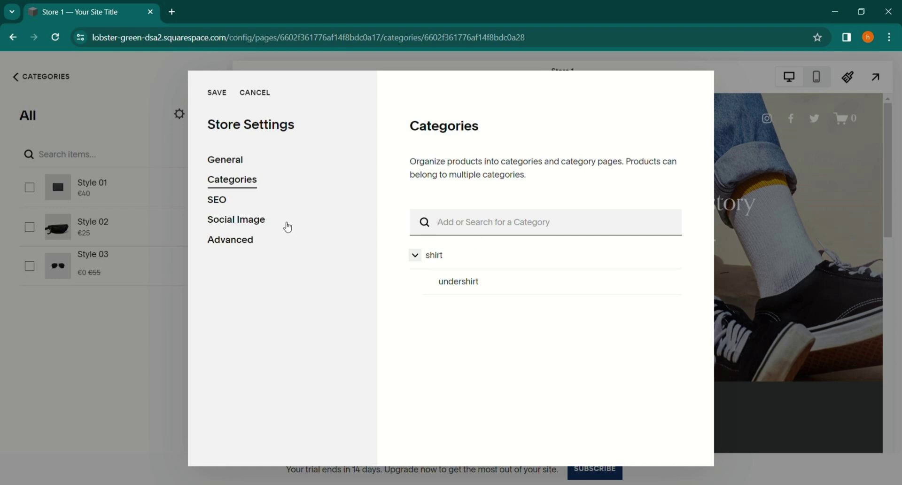
click(214, 202)
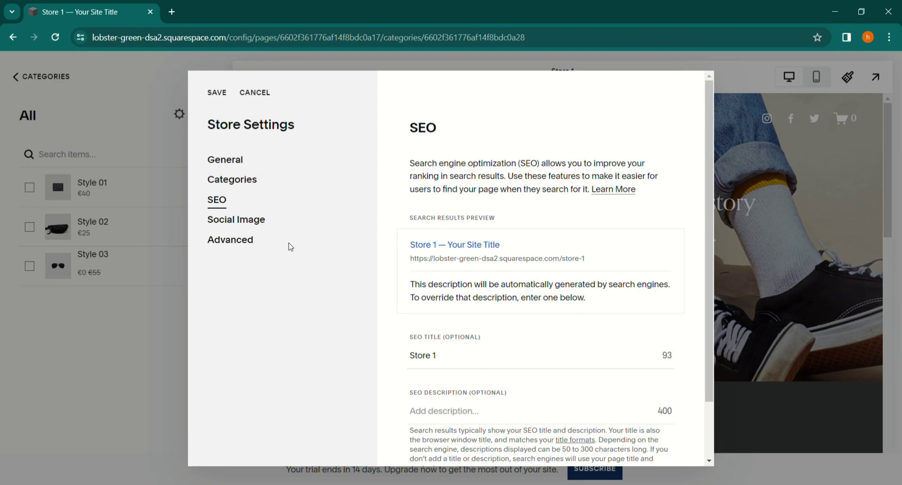
click(228, 221)
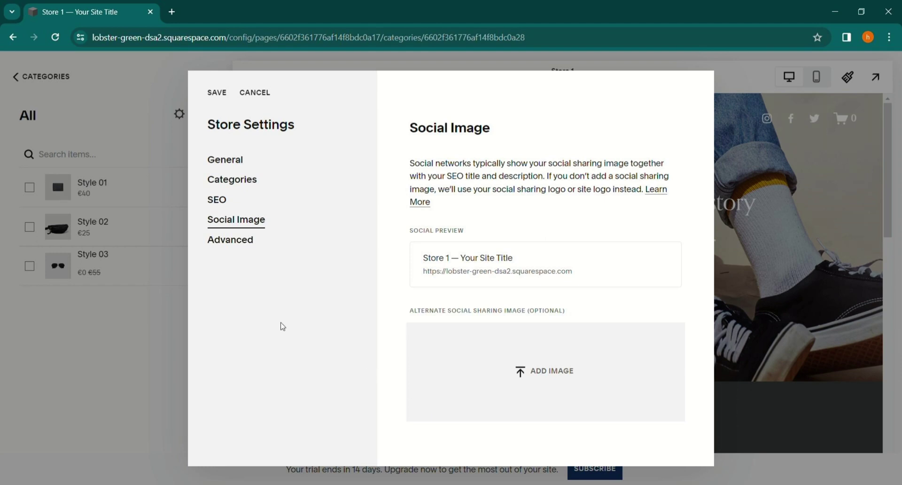
click(249, 253)
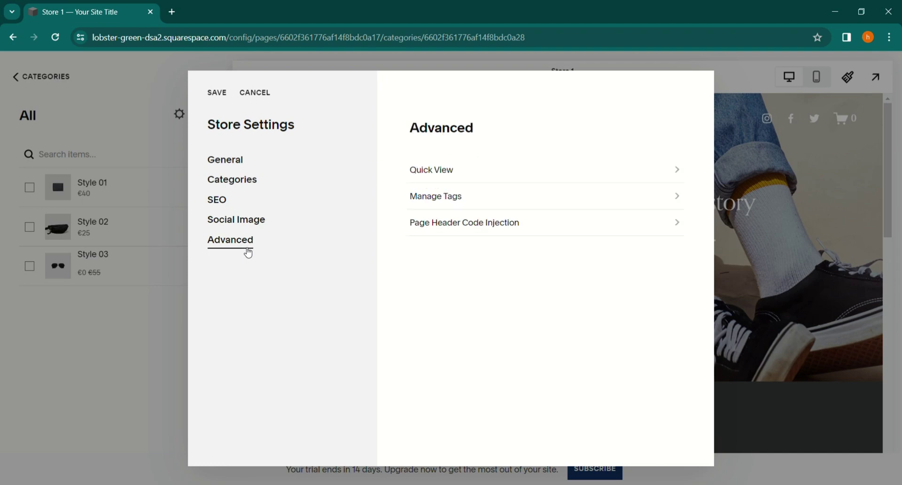
Try enabling Quick View for the store, and discard the store settings changes
click(446, 175)
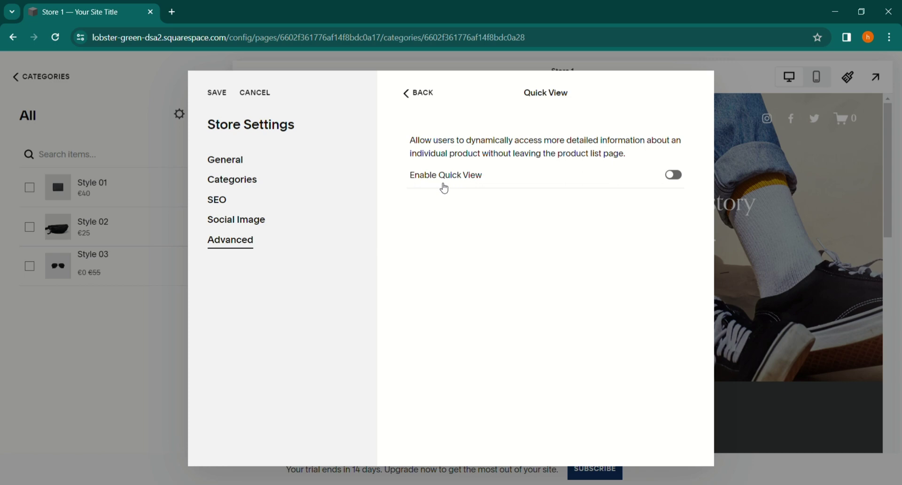
click(682, 180)
click(420, 94)
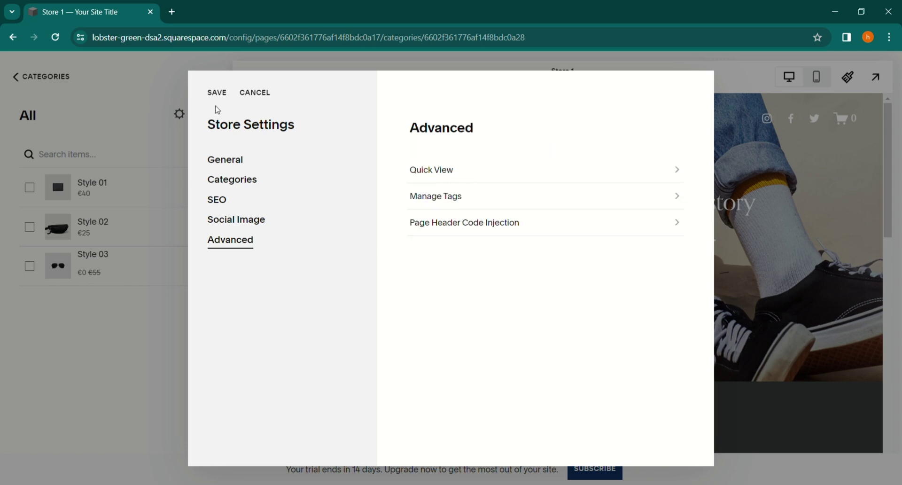
click(249, 92)
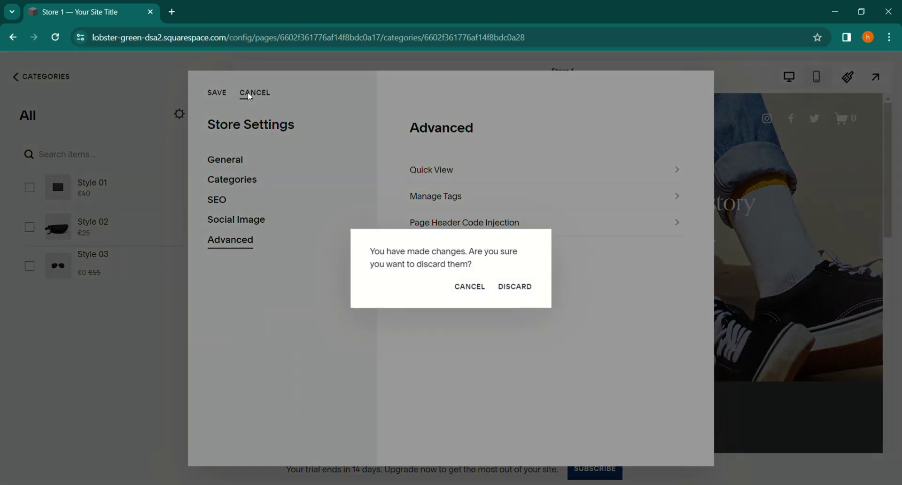
click(514, 286)
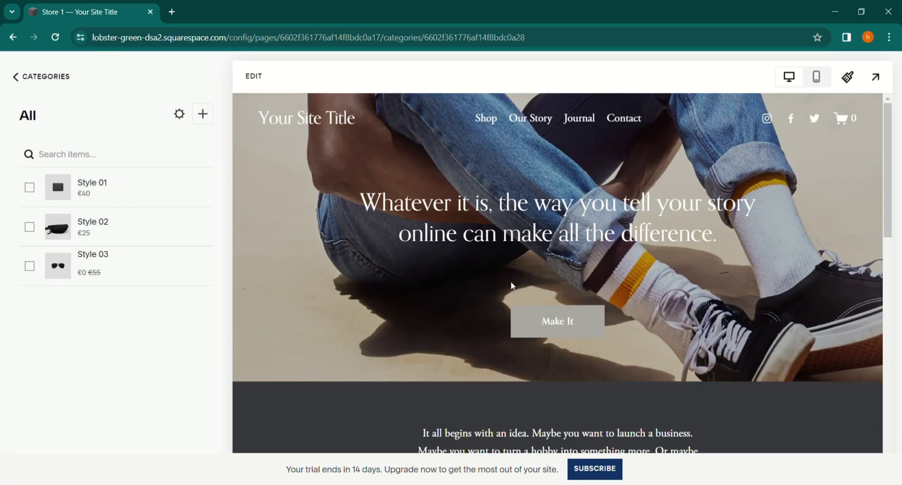
Leave Store 1 for the site's list of pages, and open the Website settings
click(15, 77)
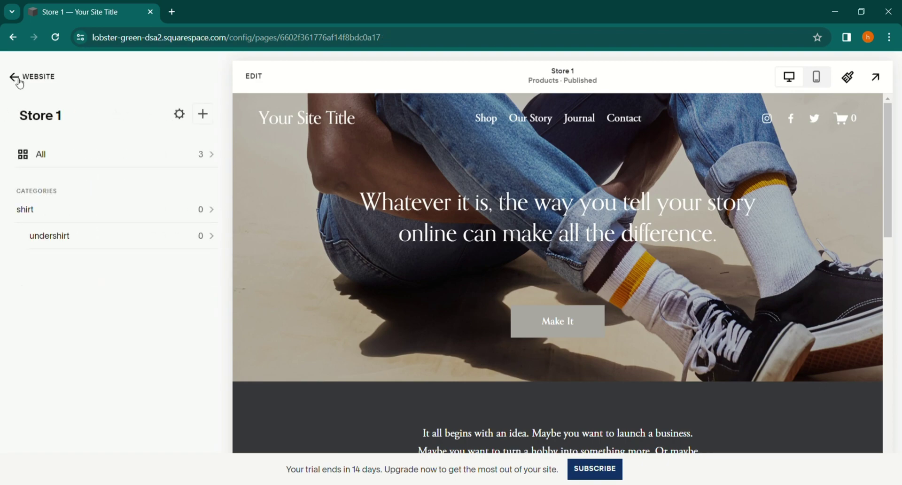
click(20, 82)
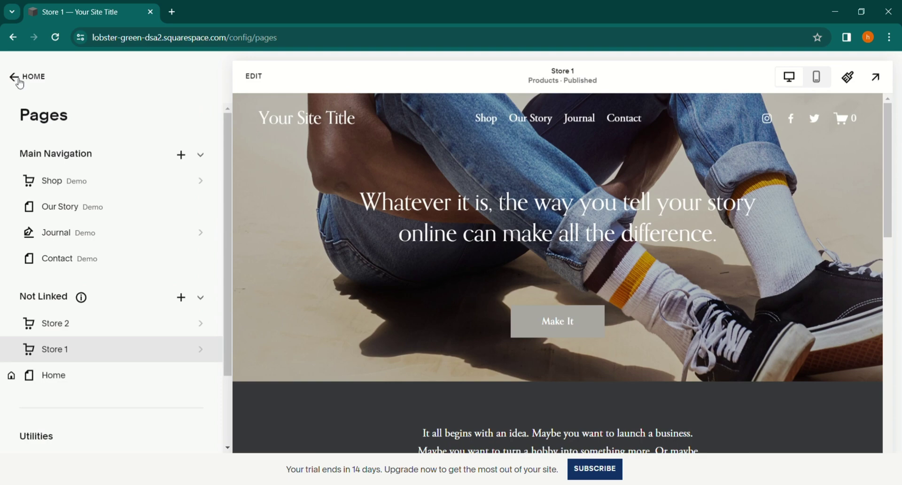
scroll(8, 298, down, 2)
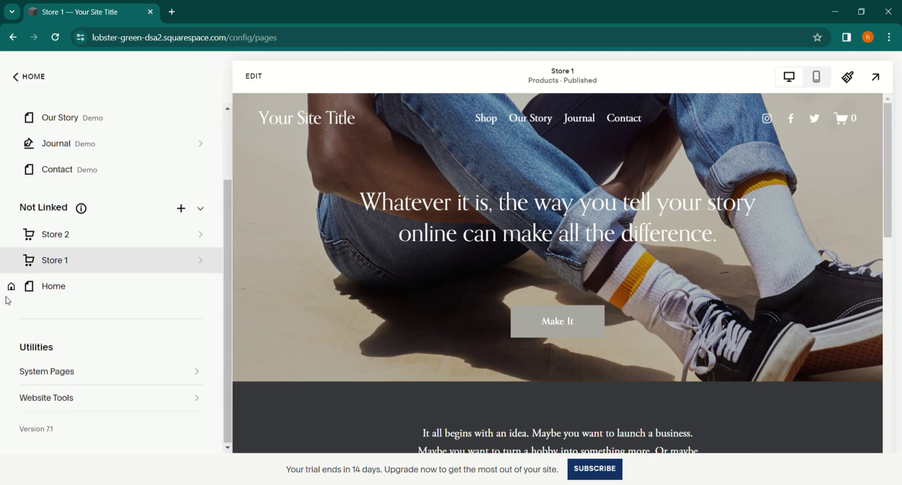
click(39, 294)
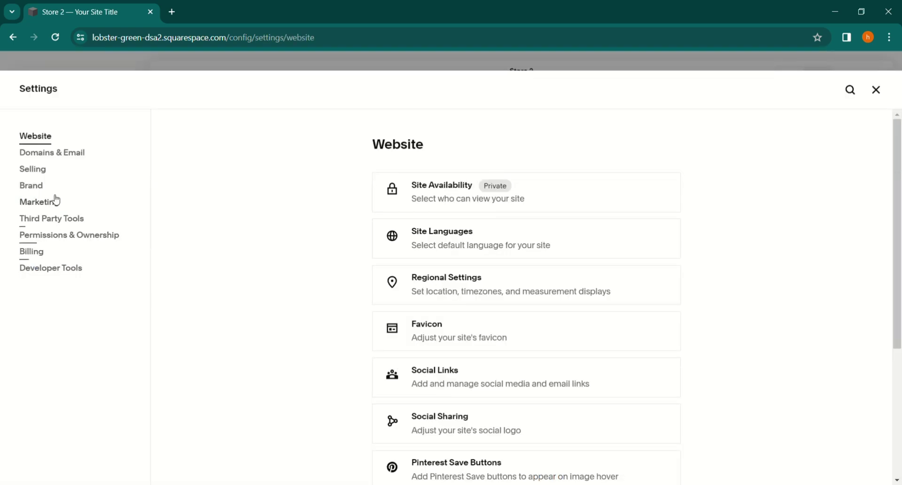
Open the Selling settings and review the payment processors that can be connected under Payments
click(41, 177)
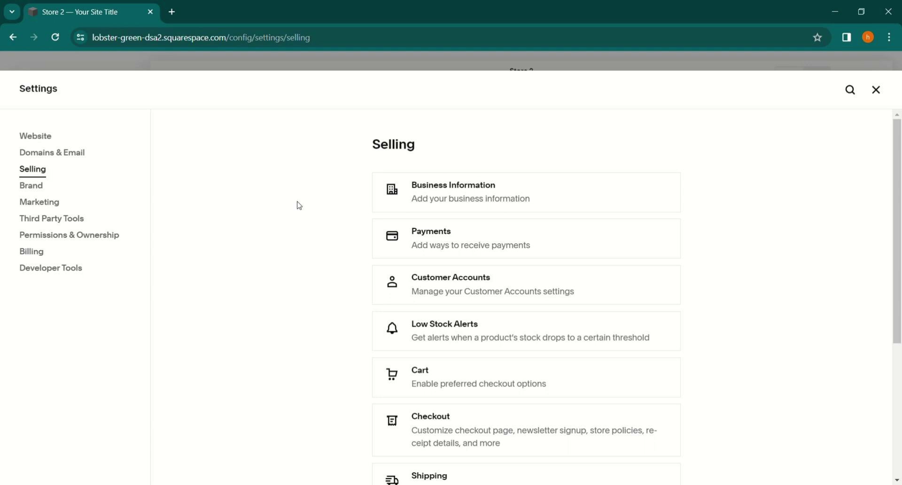
click(442, 250)
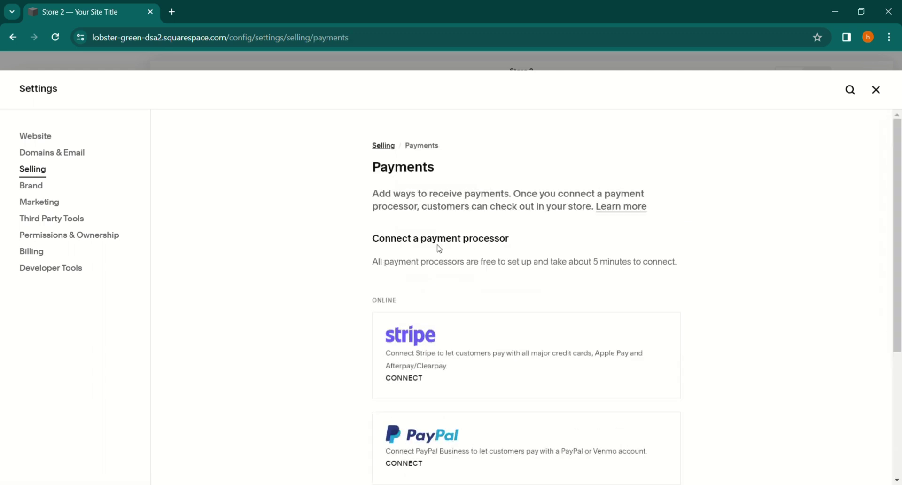
scroll(439, 249, down, 3)
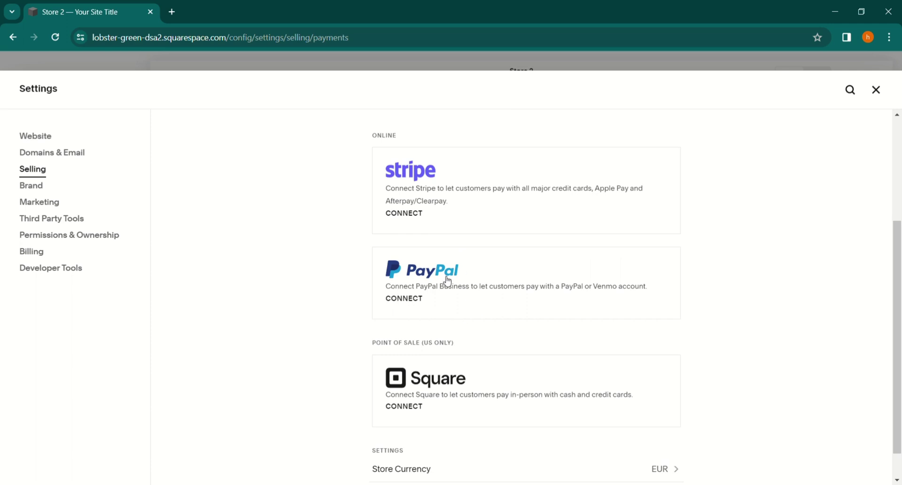
scroll(667, 411, down, 1)
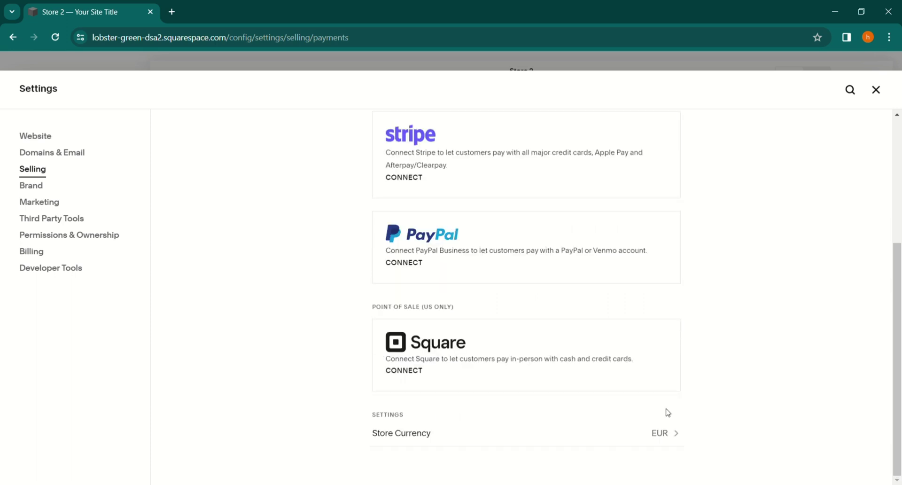
Look at the available currencies in the Store Currency setting, and return to the Selling settings
click(671, 432)
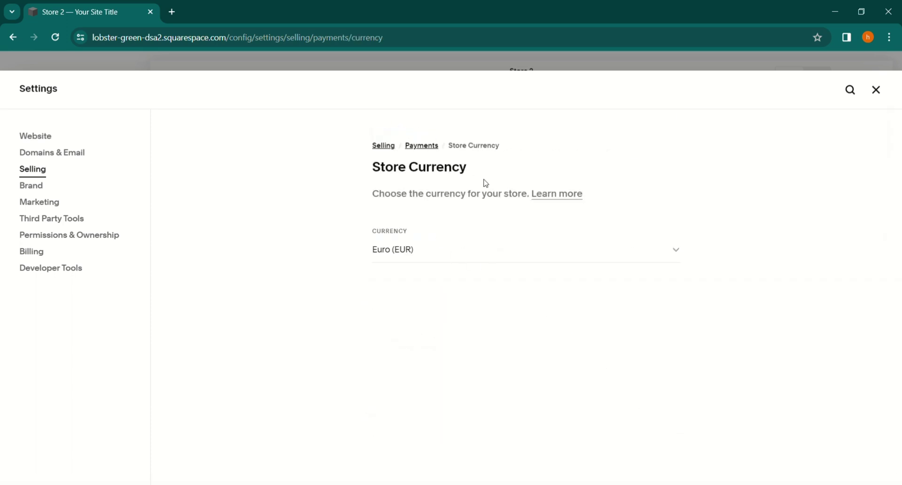
click(562, 260)
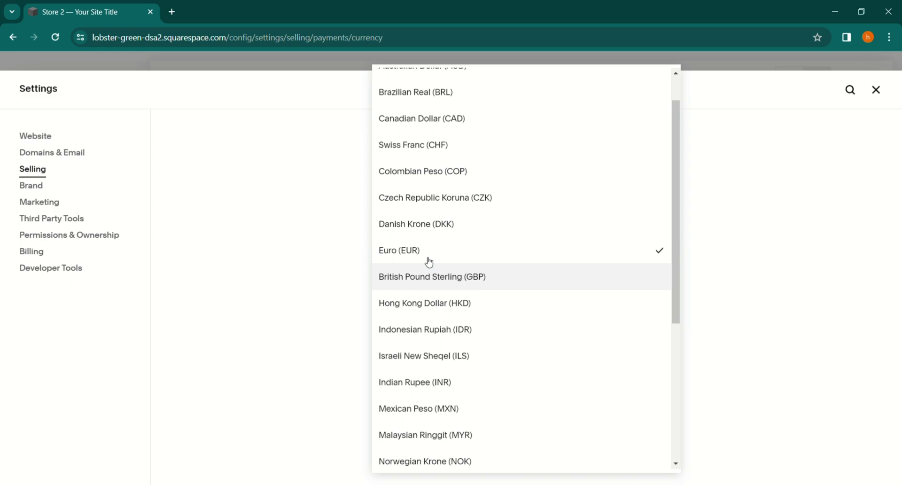
click(424, 275)
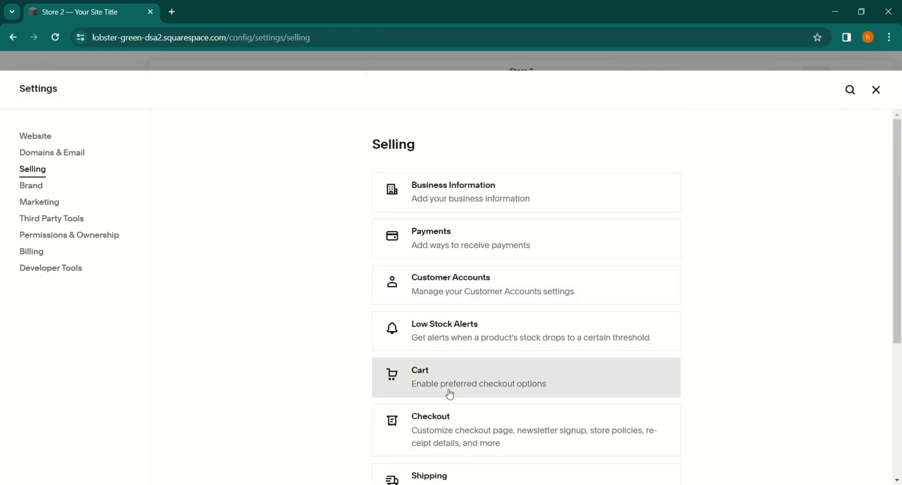
Review the Shipping settings, including the cost calculation methods for a new shipping option and the pickup and fulfillment profile sections
scroll(449, 394, down, 4)
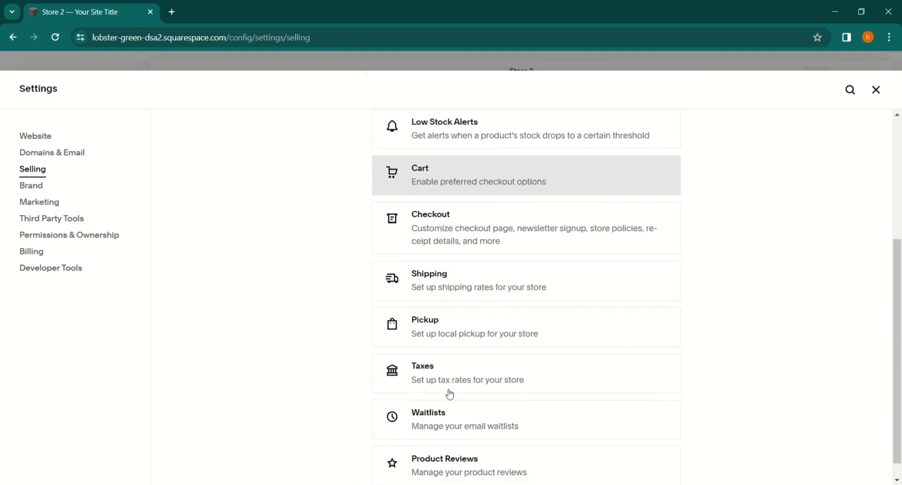
click(471, 281)
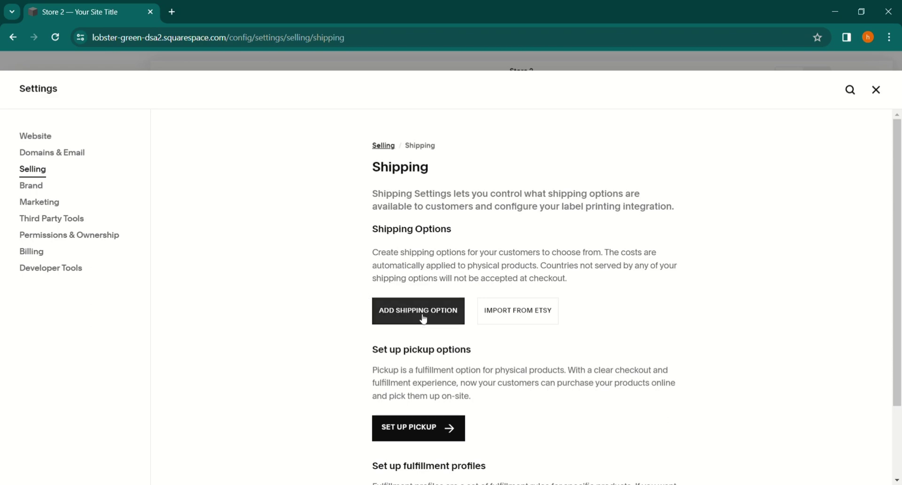
click(439, 318)
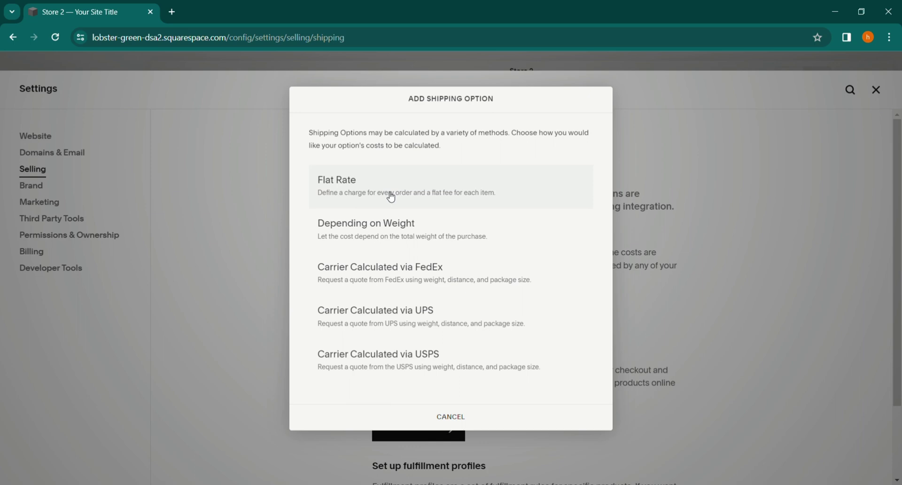
click(265, 233)
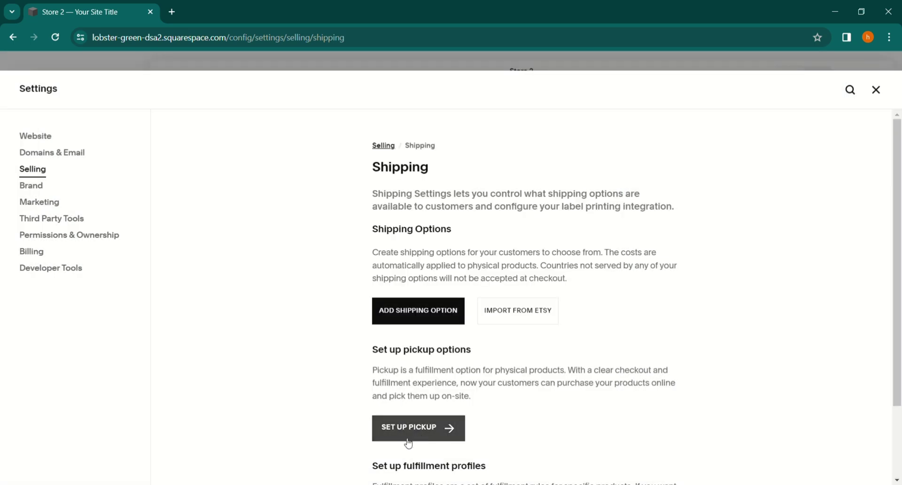
scroll(402, 437, down, 2)
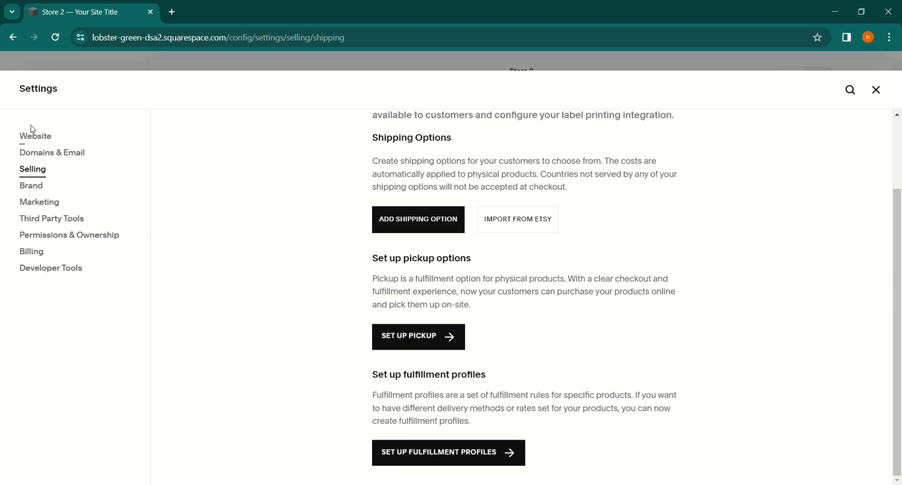
Close the site settings and start adding a new product to Store 1
click(877, 89)
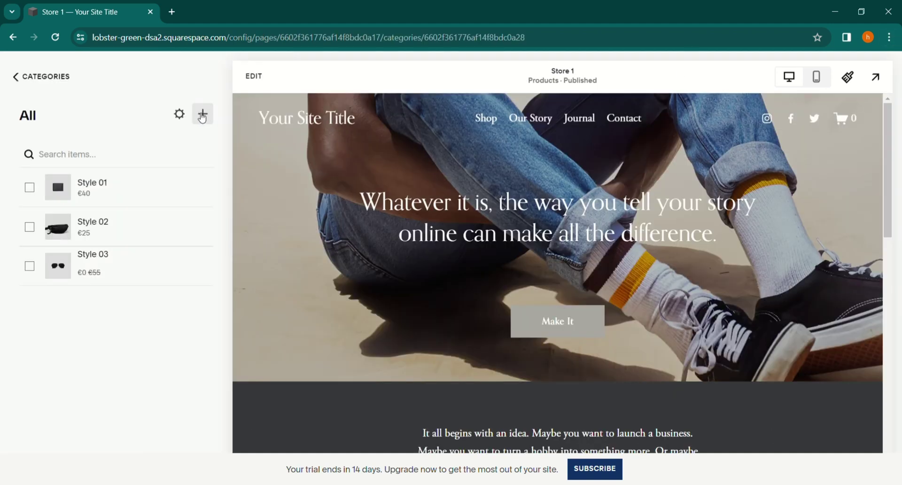
click(203, 115)
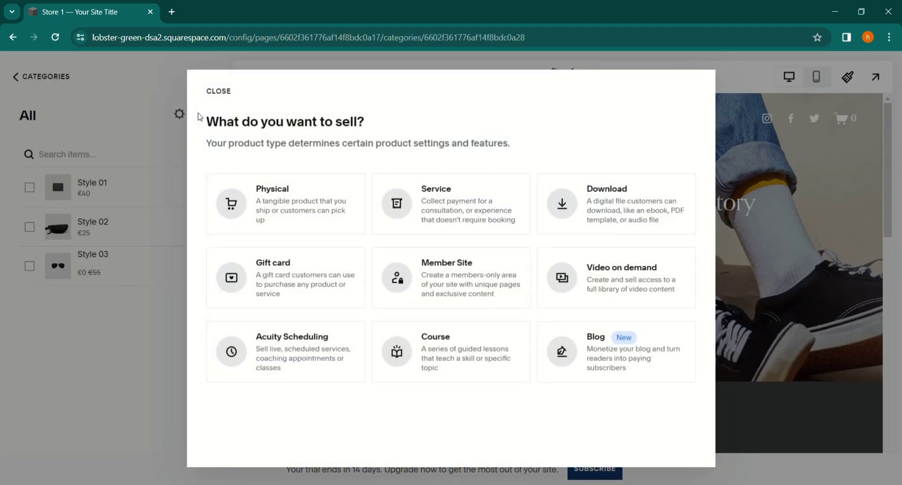